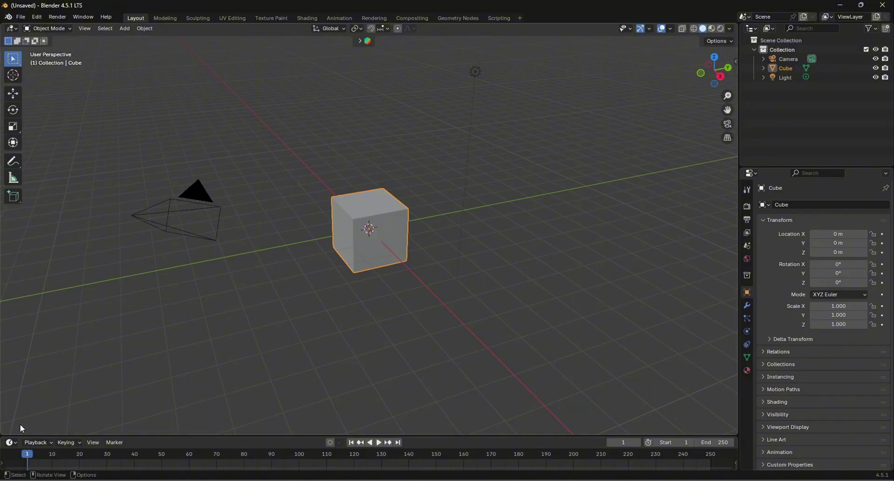
Enable the Screencast Keys display in the 3D viewport and close the sidebar.
{"action": "left_click", "coordinate": [734, 62]}
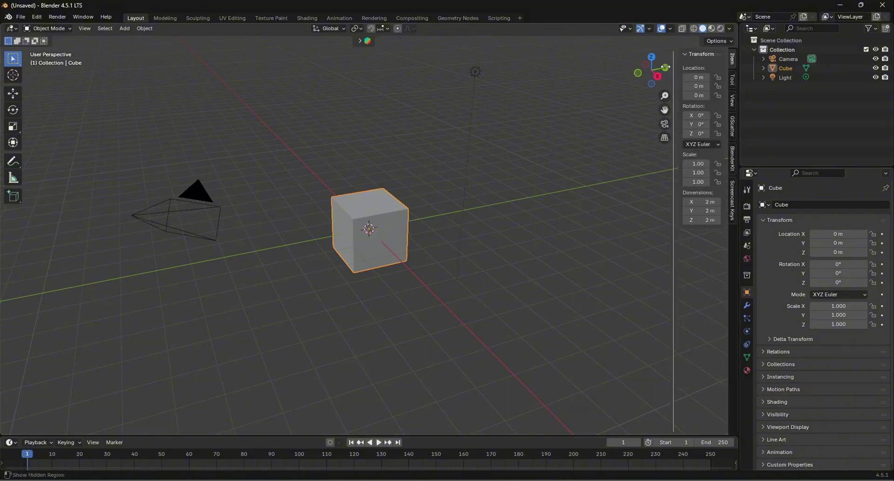
{"action": "left_click", "coordinate": [732, 200]}
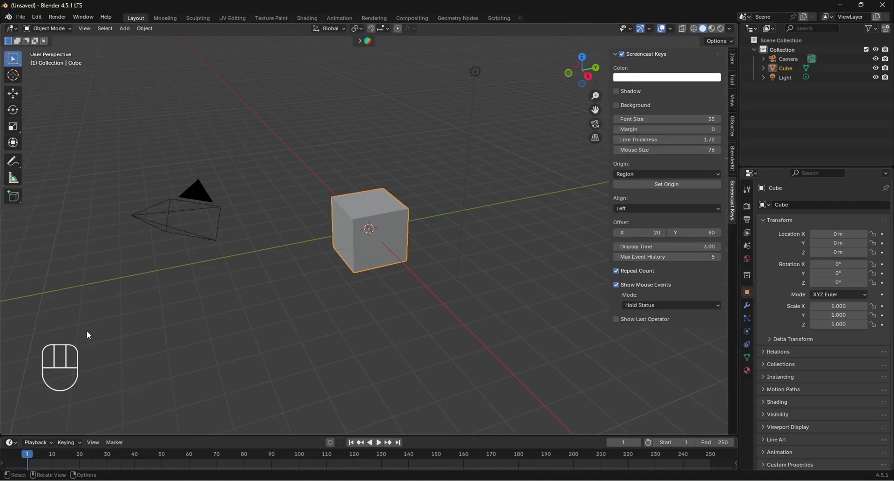
{"action": "key", "text": "shift"}
{"action": "key", "text": "shift+a"}
{"action": "key", "text": "n"}
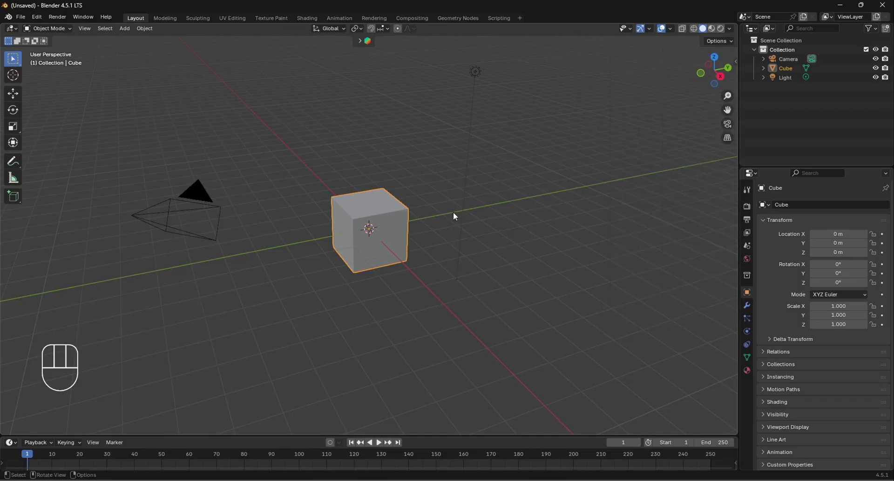
Delete all the default objects in the scene: the camera, cube and light.
{"action": "key", "text": "a"}
{"action": "key", "text": "x"}
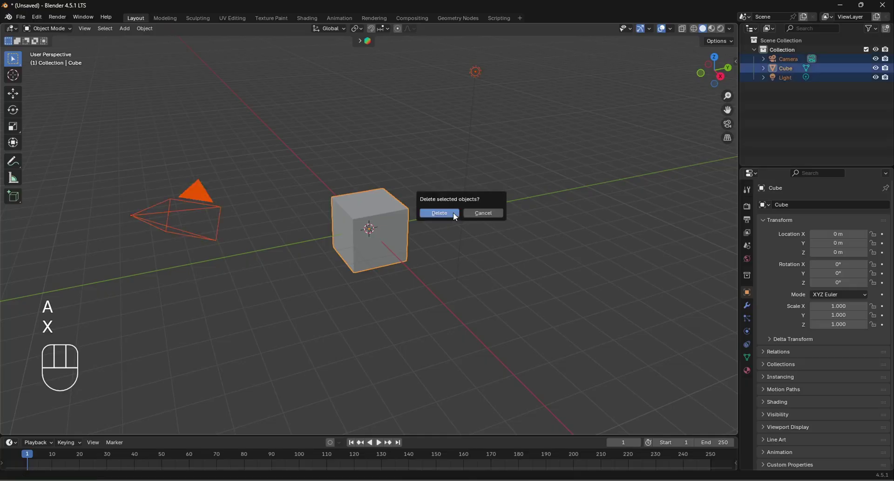
{"action": "left_click", "coordinate": [455, 215]}
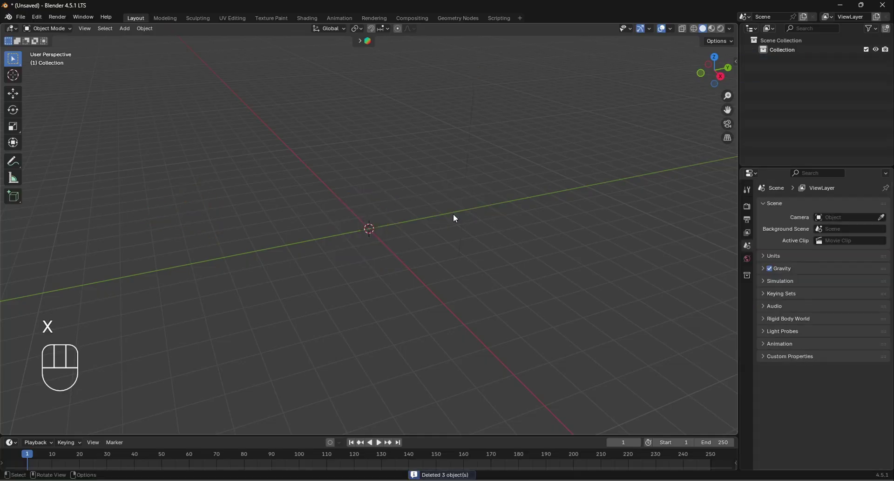
Add an ico sphere mesh at the world origin.
{"action": "key", "text": "shift+a"}
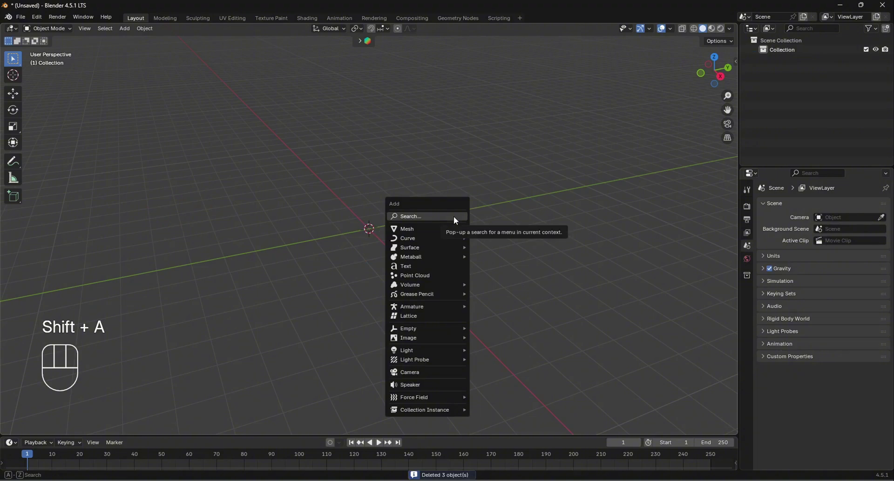
{"action": "mouse_move", "coordinate": [451, 227]}
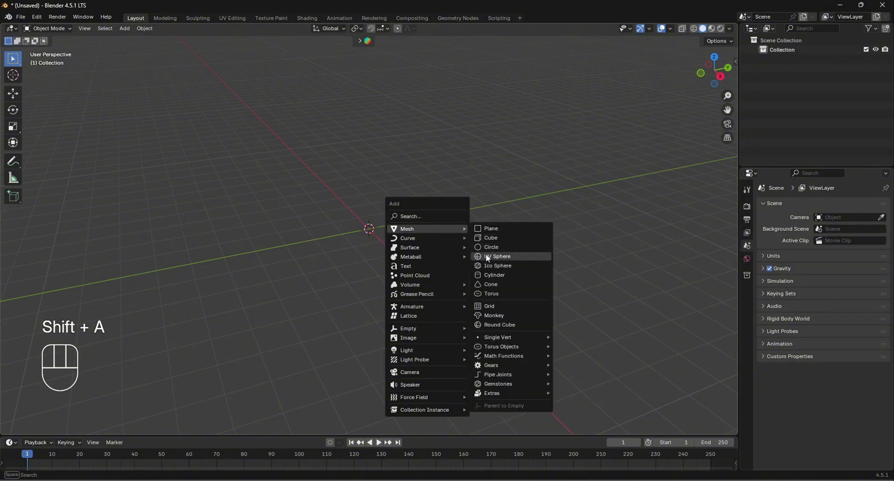
{"action": "left_click", "coordinate": [487, 266]}
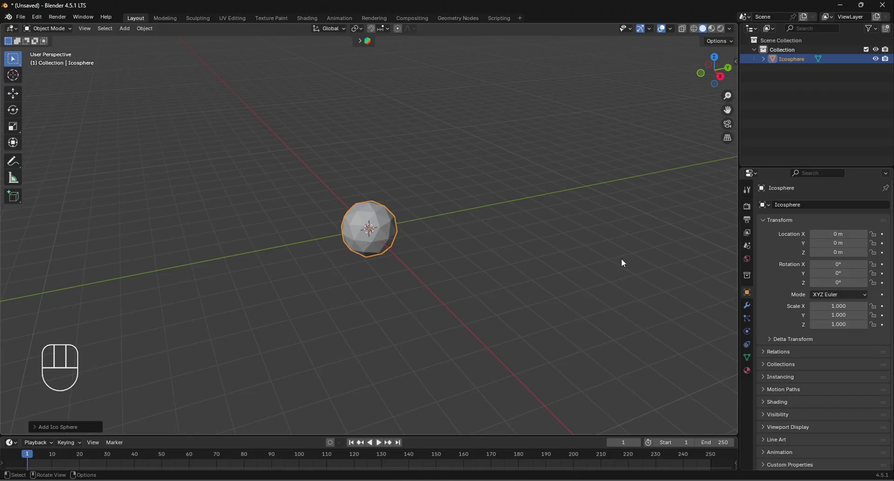
Add a Subdivision Surface modifier to the ico sphere.
{"action": "left_click", "coordinate": [747, 307]}
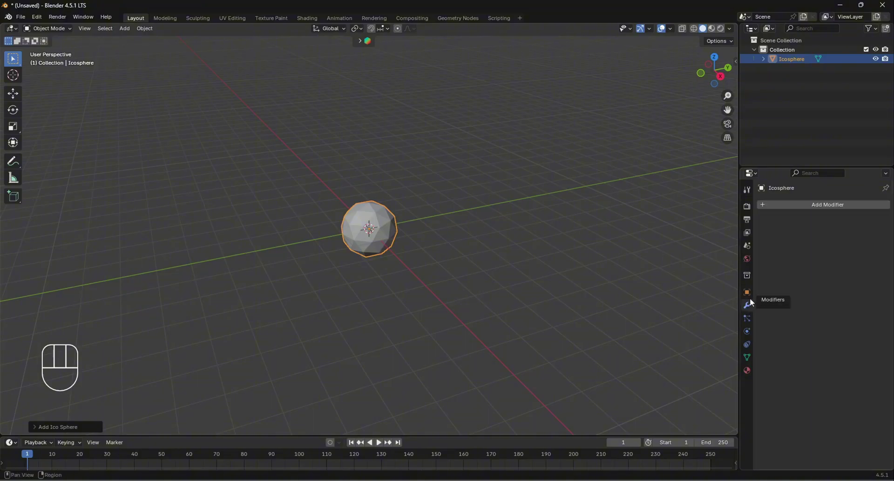
{"action": "left_click", "coordinate": [831, 213]}
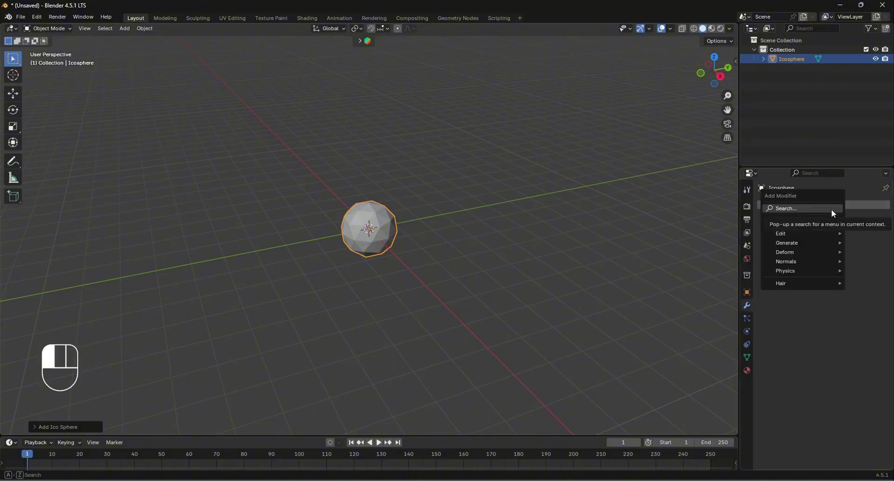
{"action": "left_click", "coordinate": [832, 213]}
{"action": "type", "text": "su"}
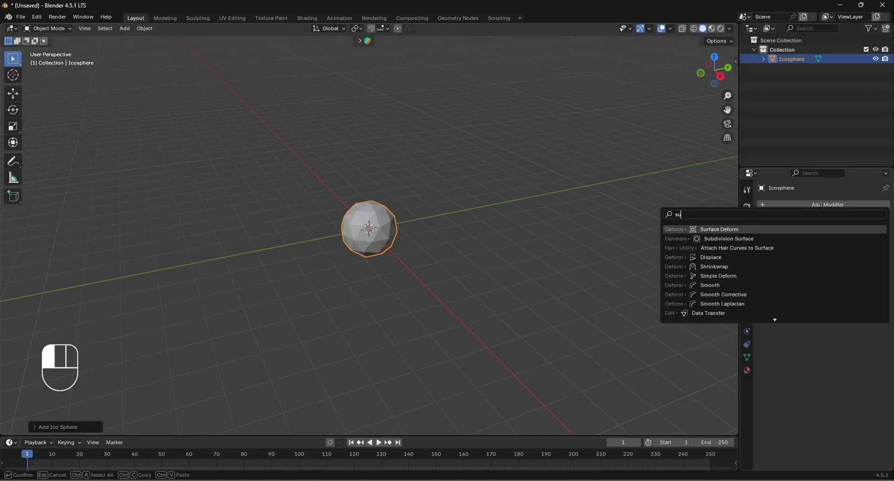
{"action": "left_click", "coordinate": [754, 240]}
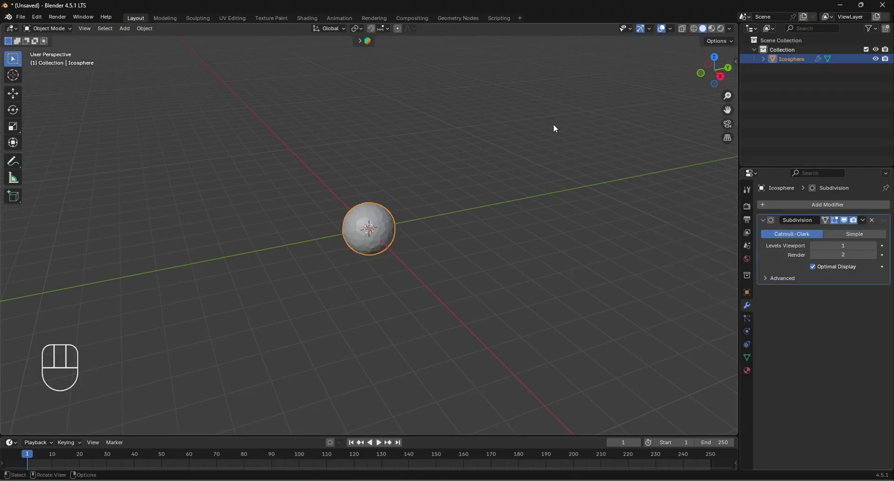
Set the Subdivision modifier's viewport levels to 4 and apply the modifier to the ico sphere.
{"action": "left_click", "coordinate": [874, 246]}
{"action": "left_click", "coordinate": [874, 248]}
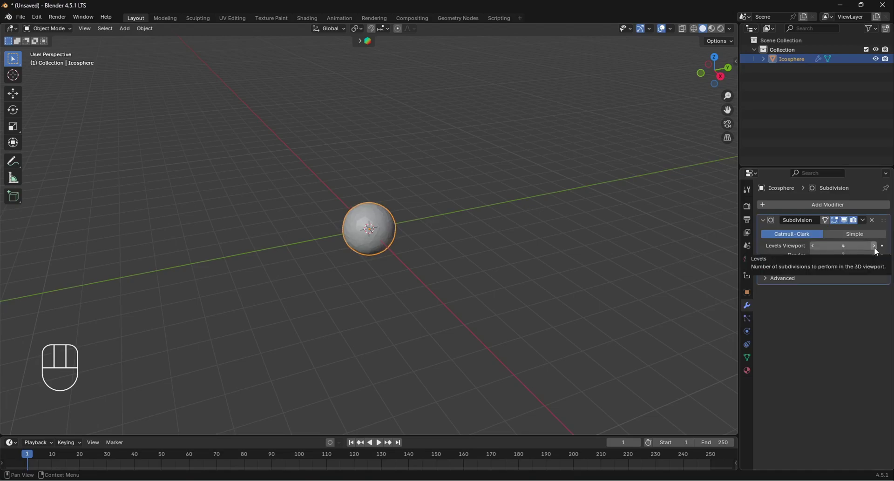
{"action": "left_click", "coordinate": [863, 220]}
{"action": "left_click", "coordinate": [848, 230]}
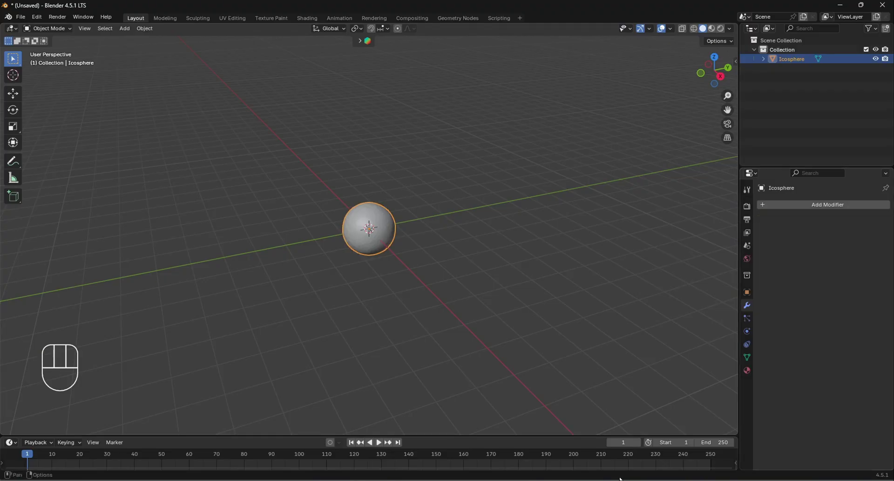
Examine the ico sphere's subdivided mesh density up close in Edit Mode and return to Object Mode.
{"action": "scroll", "coordinate": [352, 211], "scroll_direction": "up", "scroll_amount": 3}
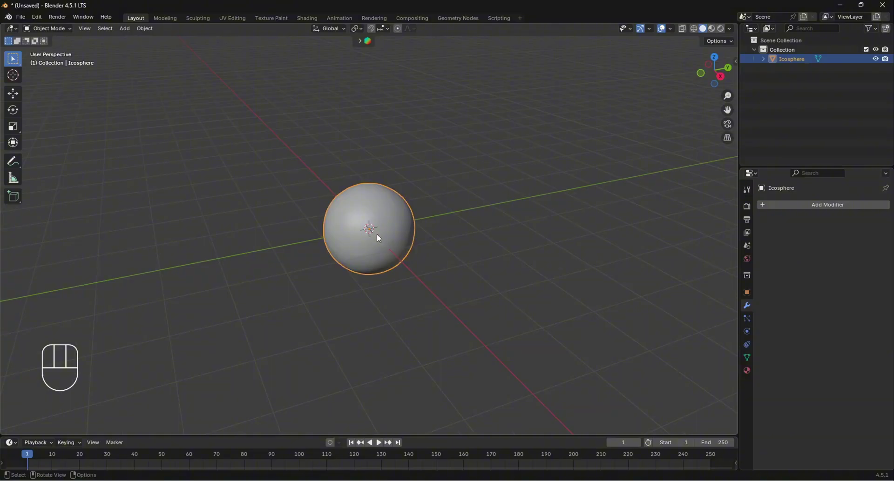
{"action": "key", "text": "Tab"}
{"action": "scroll", "coordinate": [408, 275], "scroll_direction": "up", "scroll_amount": 7}
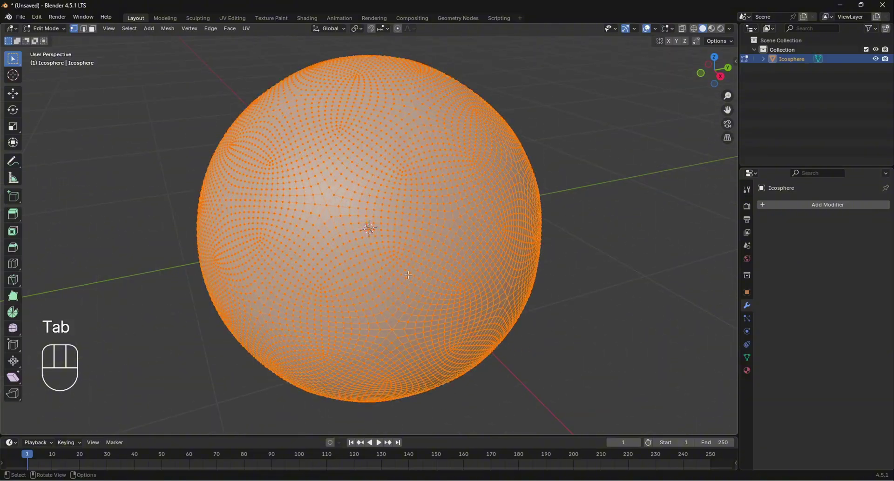
{"action": "middle_click_drag", "start_coordinate": [408, 275], "coordinate": [445, 349]}
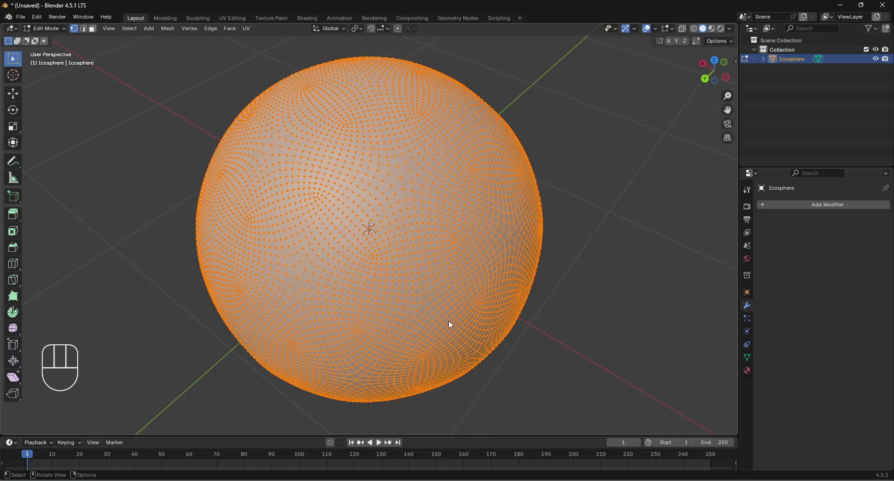
{"action": "key", "text": "Tab"}
{"action": "scroll", "coordinate": [333, 163], "scroll_direction": "down", "scroll_amount": 6}
{"action": "middle_click_drag", "start_coordinate": [289, 202], "coordinate": [407, 163]}
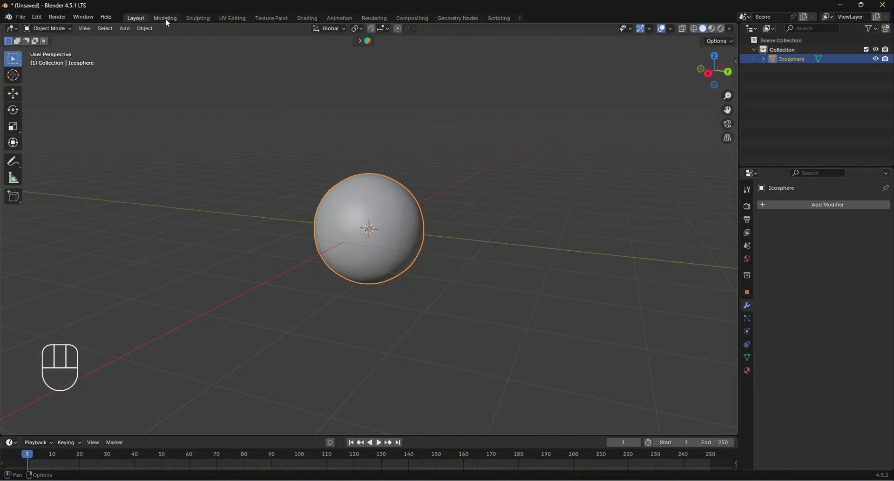
Compare the Sculpt Mode option of the Layout workspace and switch to the Sculpting workspace.
{"action": "left_click", "coordinate": [196, 18]}
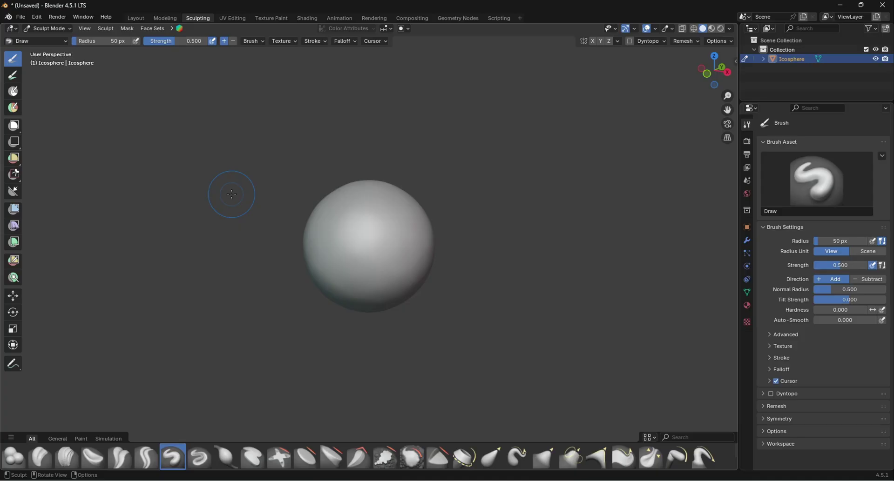
{"action": "left_click", "coordinate": [140, 18]}
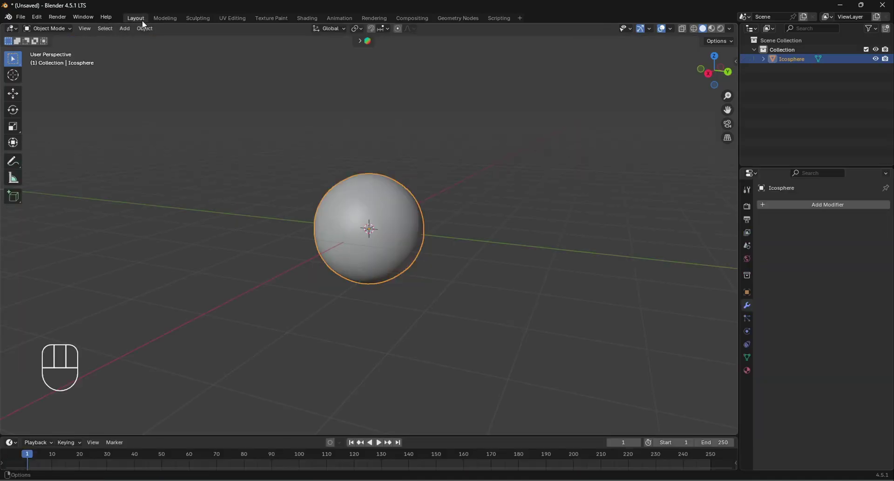
{"action": "left_click", "coordinate": [63, 29]}
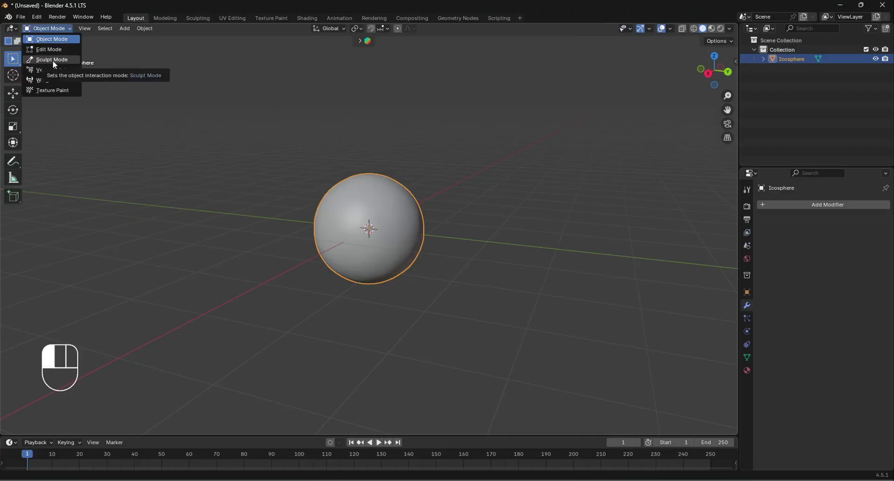
{"action": "left_click", "coordinate": [191, 16]}
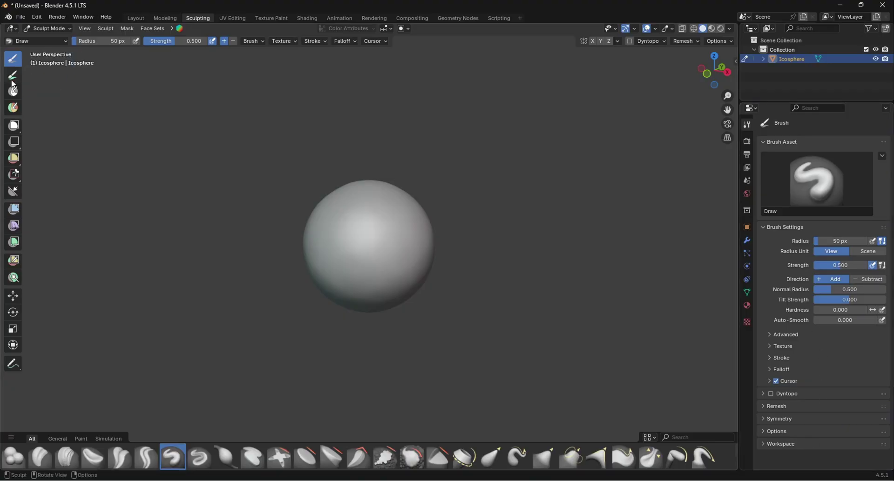
Widen the sculpt toolbar to read the tool names, and collapse it out of view.
{"action": "left_click_drag", "start_coordinate": [23, 78], "coordinate": [57, 80]}
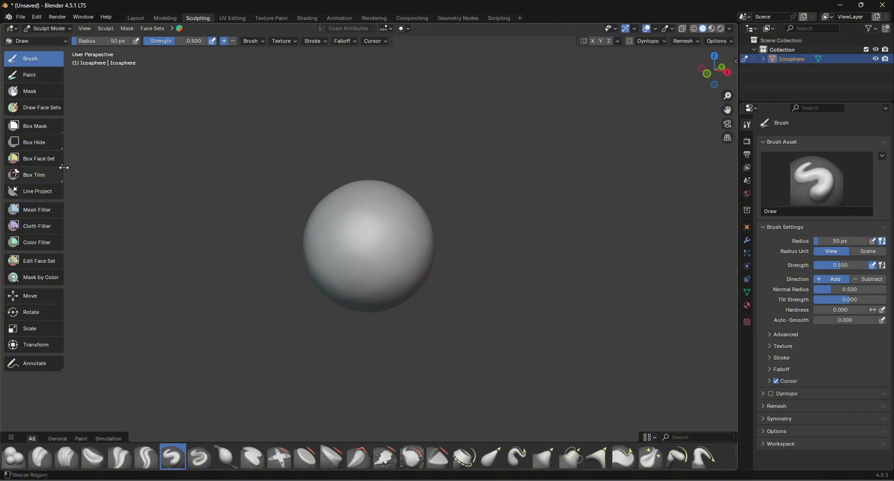
{"action": "mouse_move", "coordinate": [65, 170]}
{"action": "left_mouse_down"}
{"action": "mouse_move", "coordinate": [5, 168]}
{"action": "mouse_move", "coordinate": [9, 179]}
{"action": "left_mouse_up"}
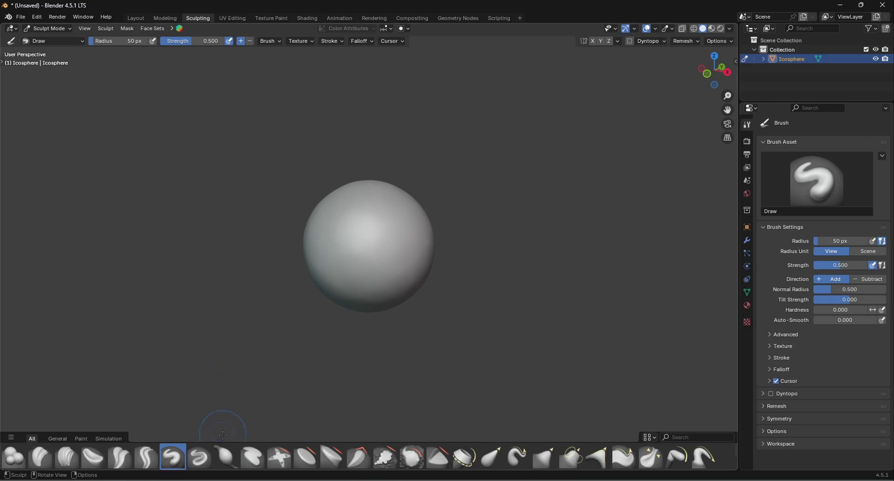
Expand the brush shelf to show all brushes, choose the Blob brush and collapse the shelf.
{"action": "left_click_drag", "start_coordinate": [225, 437], "coordinate": [252, 339]}
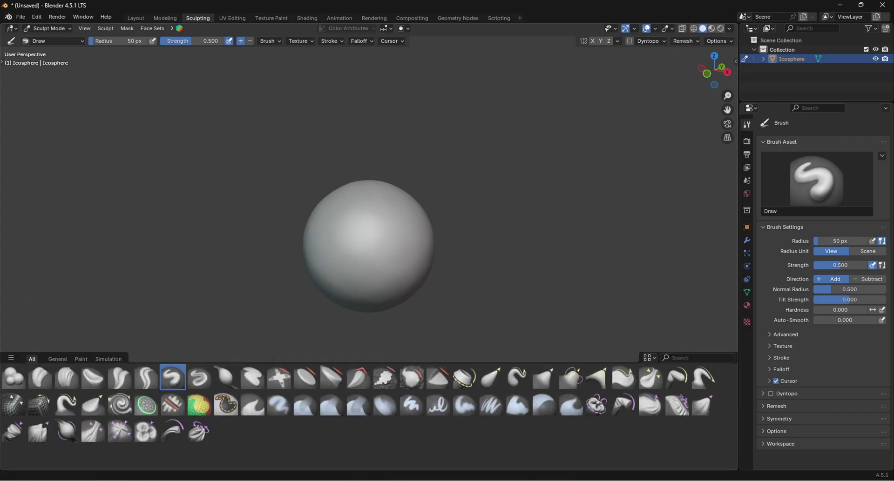
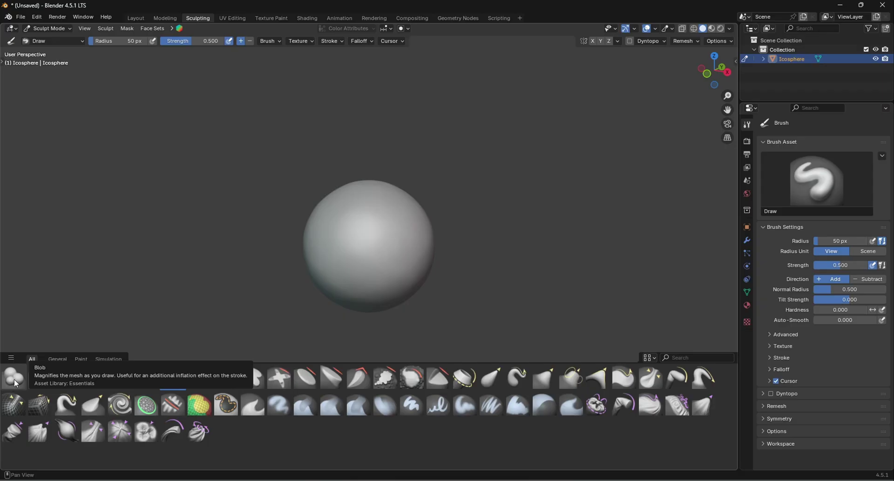
{"action": "left_click", "coordinate": [11, 378]}
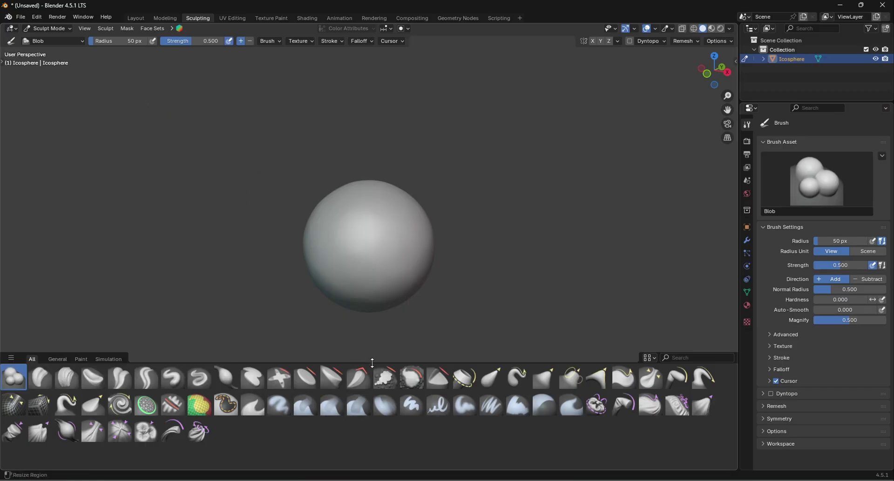
{"action": "left_click_drag", "start_coordinate": [372, 352], "coordinate": [385, 458]}
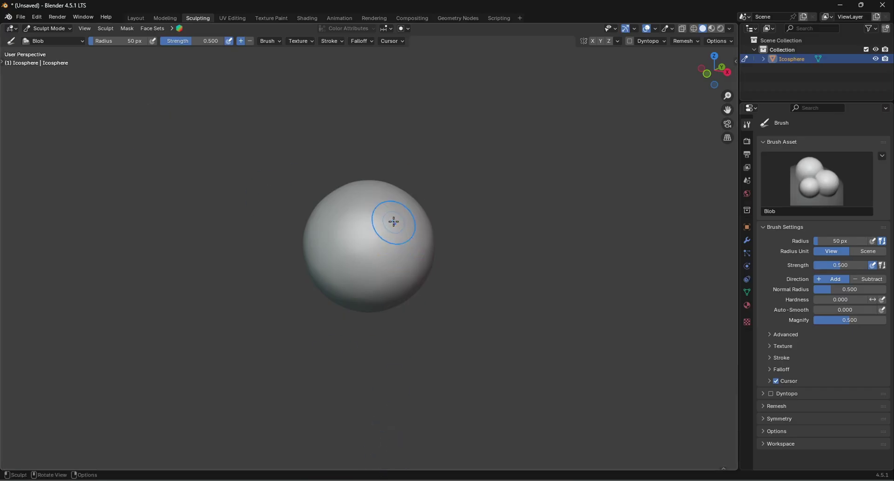
Resize the Blob brush interactively to a radius of about 104 px.
{"action": "key", "text": "f"}
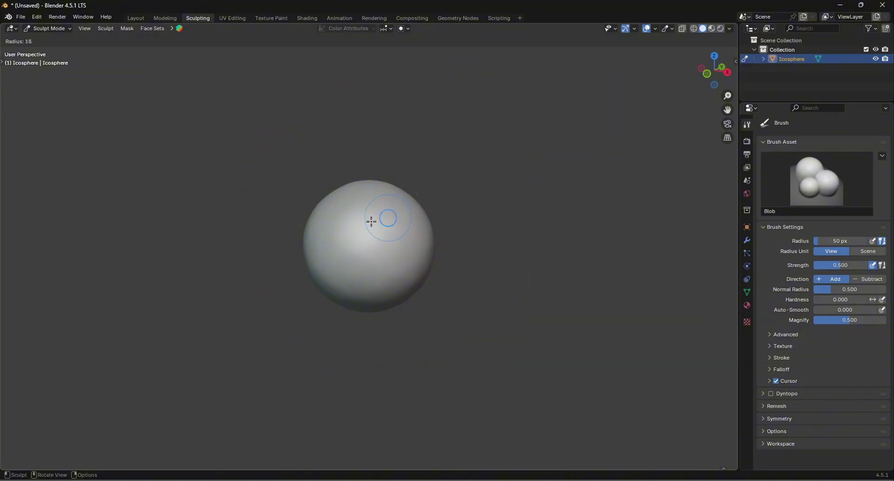
{"action": "left_click", "coordinate": [408, 278]}
{"action": "key", "text": "f"}
{"action": "left_click", "coordinate": [443, 275]}
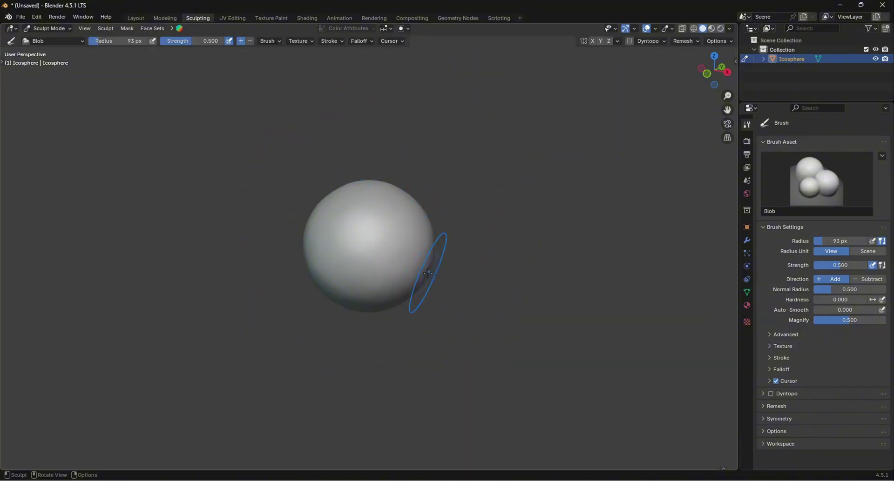
{"action": "key", "text": "f"}
{"action": "left_click", "coordinate": [343, 242]}
{"action": "key", "text": "f"}
{"action": "left_click", "coordinate": [377, 312]}
Raise a rounded bump on the front of the sphere with a Blob brush stroke at strength 0.500.
{"action": "middle_click_drag", "start_coordinate": [332, 166], "coordinate": [363, 196]}
{"action": "scroll", "coordinate": [379, 215], "scroll_direction": "up", "scroll_amount": 4}
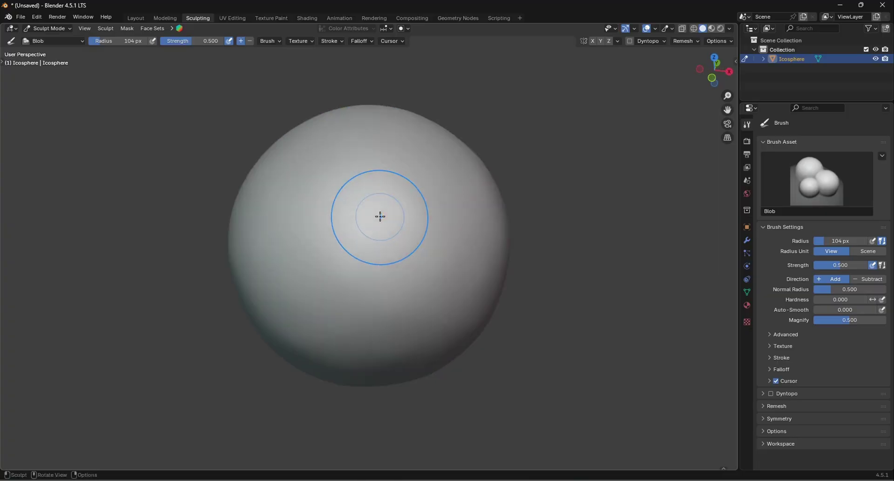
{"action": "mouse_move", "coordinate": [383, 229]}
{"action": "left_mouse_down"}
{"action": "mouse_move", "coordinate": [391, 186]}
{"action": "mouse_move", "coordinate": [385, 215]}
{"action": "mouse_move", "coordinate": [407, 230]}
{"action": "mouse_move", "coordinate": [389, 185]}
{"action": "mouse_move", "coordinate": [368, 233]}
{"action": "mouse_move", "coordinate": [411, 290]}
{"action": "mouse_move", "coordinate": [387, 191]}
{"action": "left_mouse_up"}
{"action": "scroll", "coordinate": [406, 196], "scroll_direction": "down", "scroll_amount": 3}
{"action": "middle_click_drag", "start_coordinate": [386, 191], "coordinate": [359, 215]}
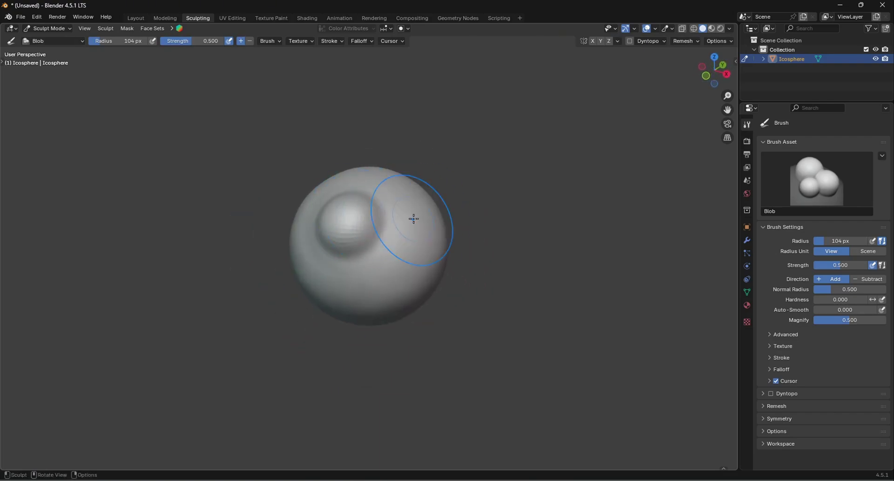
Raise a second rounded bump beside the first with the Blob brush and check the shape of both.
{"action": "mouse_move", "coordinate": [413, 215]}
{"action": "middle_mouse_down"}
{"action": "mouse_move", "coordinate": [373, 231]}
{"action": "mouse_move", "coordinate": [401, 219]}
{"action": "mouse_move", "coordinate": [451, 236]}
{"action": "mouse_move", "coordinate": [419, 242]}
{"action": "middle_mouse_up"}
{"action": "scroll", "coordinate": [383, 230], "scroll_direction": "down", "scroll_amount": 2}
{"action": "scroll", "coordinate": [383, 230], "scroll_direction": "down", "scroll_amount": 3}
{"action": "scroll", "coordinate": [375, 251], "scroll_direction": "up", "scroll_amount": 5}
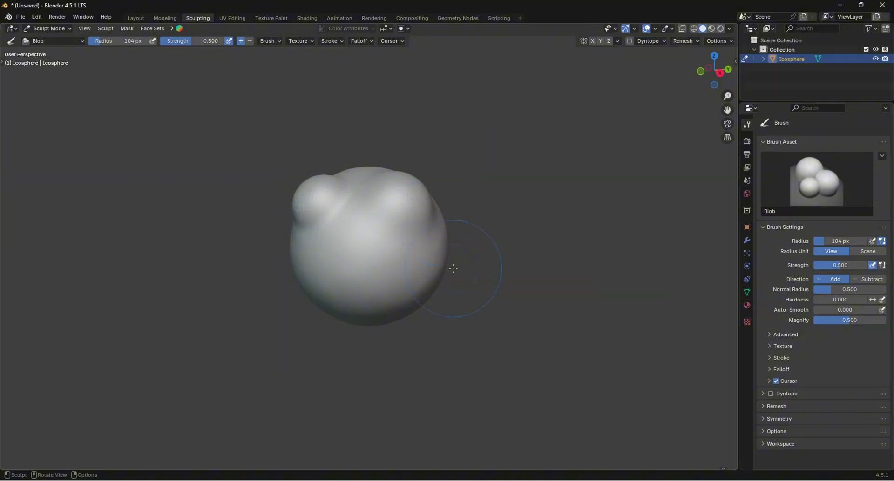
{"action": "scroll", "coordinate": [508, 232], "scroll_direction": "down", "scroll_amount": 3}
{"action": "middle_click_drag", "start_coordinate": [509, 232], "coordinate": [359, 189]}
{"action": "scroll", "coordinate": [365, 253], "scroll_direction": "up", "scroll_amount": 3}
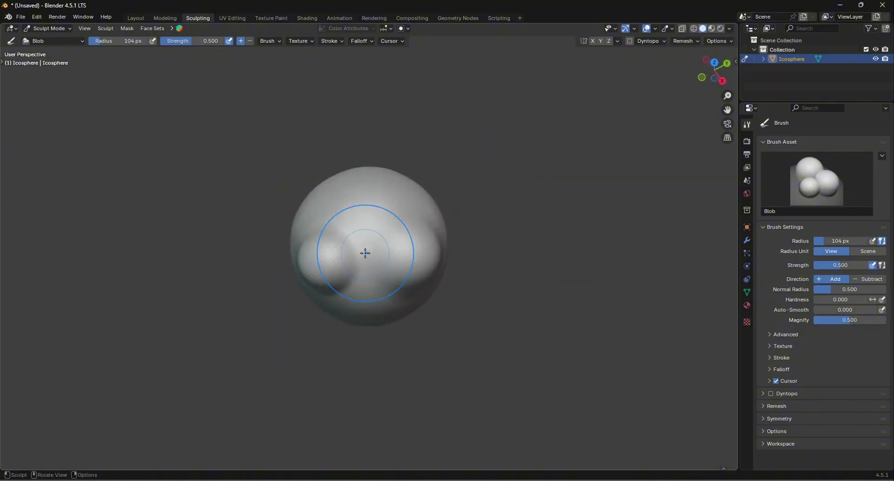
{"action": "middle_click_drag", "start_coordinate": [365, 253], "coordinate": [409, 242]}
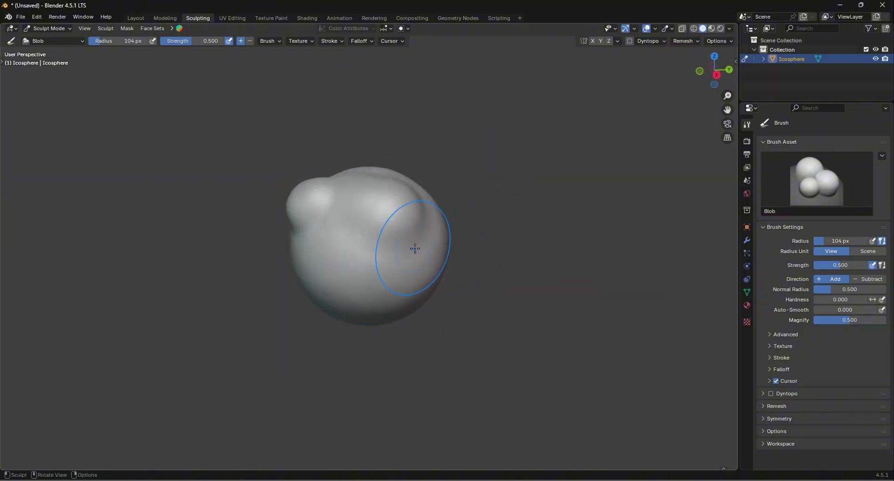
Try a Blob brush radius of 143 px, and settle on a smaller radius of 73 px.
{"action": "left_click_drag", "start_coordinate": [95, 41], "coordinate": [137, 41]}
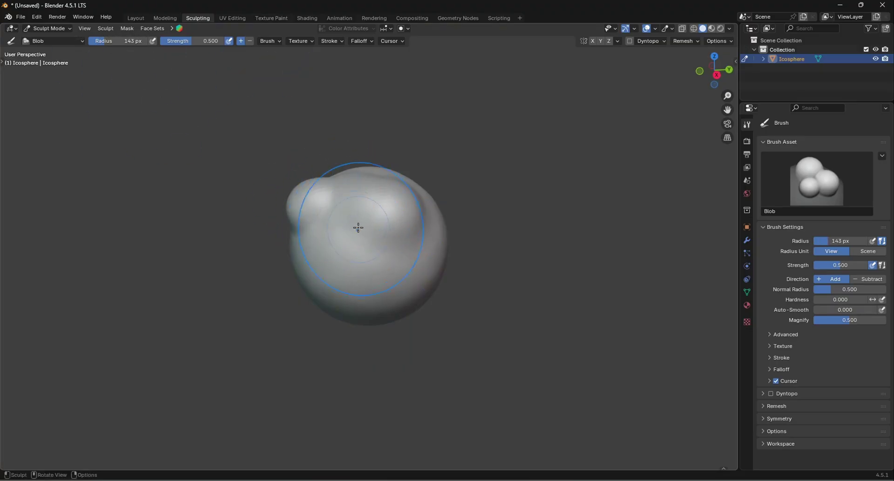
{"action": "mouse_move", "coordinate": [119, 40]}
{"action": "left_mouse_down"}
{"action": "mouse_move", "coordinate": [149, 41]}
{"action": "mouse_move", "coordinate": [117, 41]}
{"action": "mouse_move", "coordinate": [129, 46]}
{"action": "left_mouse_up"}
{"action": "middle_click_drag", "start_coordinate": [373, 246], "coordinate": [393, 228]}
{"action": "key", "text": "f"}
{"action": "left_click", "coordinate": [429, 240]}
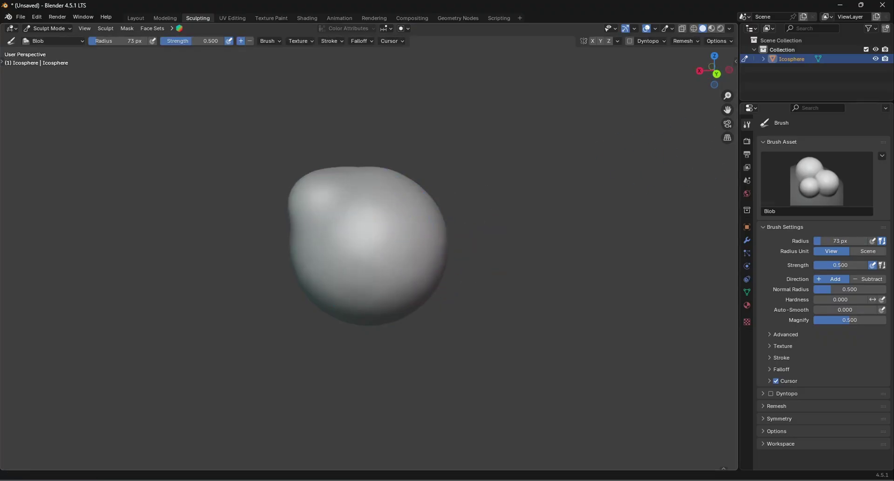
Set the Blob brush strength to 1.000, try a thick stroke down the smooth front of the sphere, and undo it.
{"action": "left_click_drag", "start_coordinate": [181, 43], "coordinate": [219, 43]}
{"action": "mouse_move", "coordinate": [415, 219]}
{"action": "left_mouse_down"}
{"action": "mouse_move", "coordinate": [418, 295]}
{"action": "mouse_move", "coordinate": [375, 267]}
{"action": "mouse_move", "coordinate": [380, 283]}
{"action": "mouse_move", "coordinate": [359, 175]}
{"action": "mouse_move", "coordinate": [396, 177]}
{"action": "left_mouse_up"}
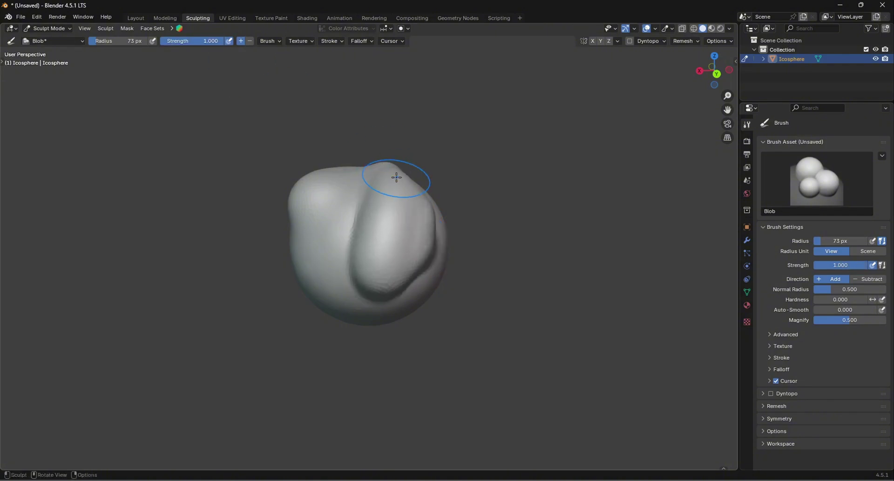
{"action": "key", "text": "ctrl+z"}
{"action": "key", "text": "ctrl+z"}
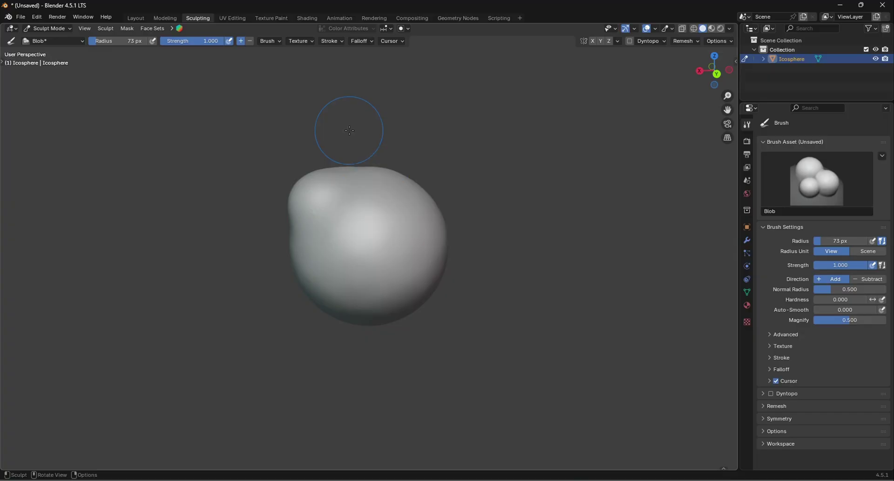
Reveal the brush shelf at two-row height and choose the Clay brush.
{"action": "left_click", "coordinate": [723, 467]}
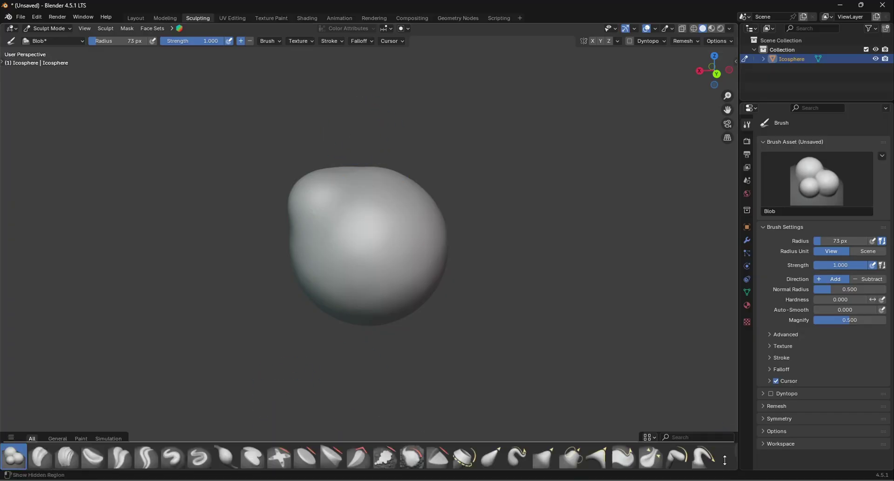
{"action": "left_click_drag", "start_coordinate": [723, 436], "coordinate": [723, 409]}
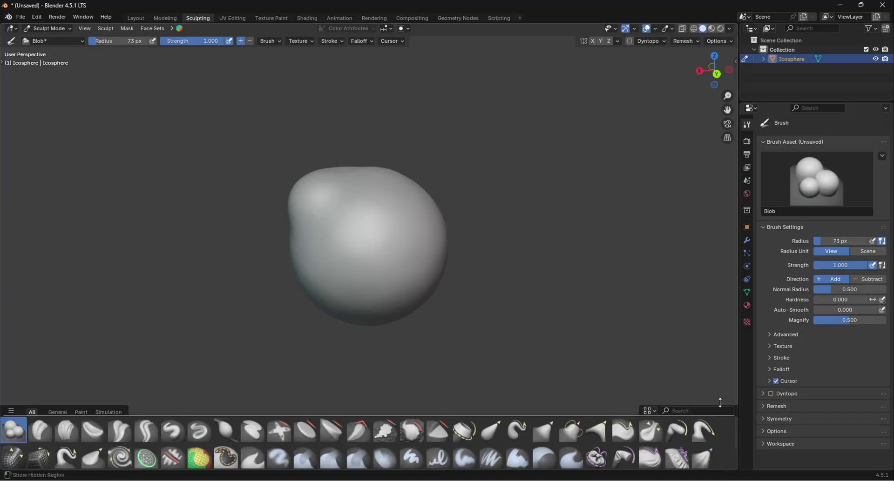
{"action": "left_click", "coordinate": [52, 429]}
Lay broad vertical Clay ridges around several sides of the sphere at radius 73 px and strength 0.300.
{"action": "mouse_move", "coordinate": [350, 249]}
{"action": "left_mouse_down"}
{"action": "mouse_move", "coordinate": [379, 233]}
{"action": "mouse_move", "coordinate": [374, 255]}
{"action": "mouse_move", "coordinate": [377, 216]}
{"action": "mouse_move", "coordinate": [373, 326]}
{"action": "left_mouse_up"}
{"action": "mouse_move", "coordinate": [372, 326]}
{"action": "middle_mouse_down"}
{"action": "mouse_move", "coordinate": [359, 194]}
{"action": "mouse_move", "coordinate": [375, 210]}
{"action": "middle_mouse_up"}
{"action": "left_click_drag", "start_coordinate": [375, 210], "coordinate": [363, 261]}
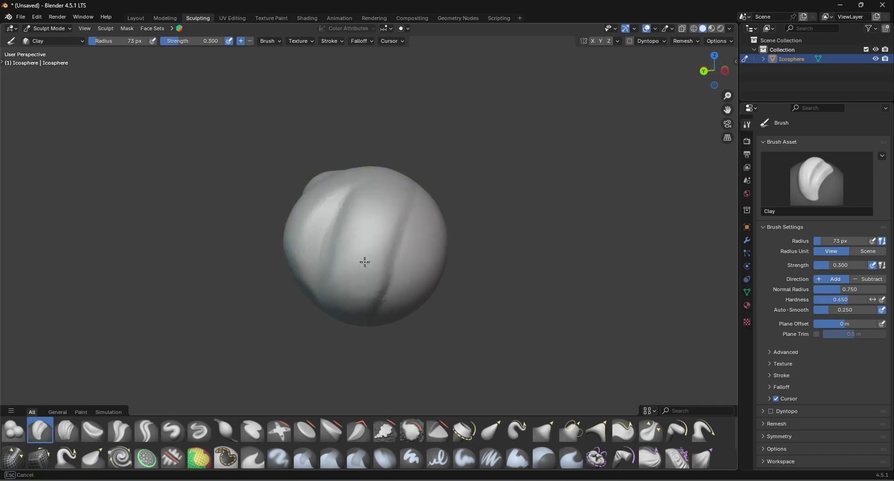
{"action": "middle_click_drag", "start_coordinate": [363, 261], "coordinate": [333, 216]}
{"action": "mouse_move", "coordinate": [333, 215]}
{"action": "left_mouse_down"}
{"action": "mouse_move", "coordinate": [320, 330]}
{"action": "mouse_move", "coordinate": [379, 176]}
{"action": "left_mouse_up"}
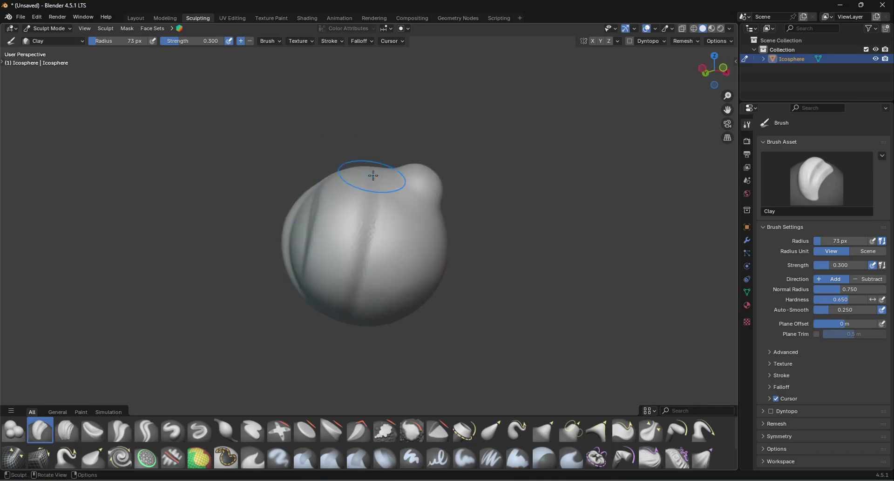
{"action": "middle_click_drag", "start_coordinate": [378, 175], "coordinate": [343, 183]}
{"action": "mouse_move", "coordinate": [343, 183]}
{"action": "left_mouse_down"}
{"action": "mouse_move", "coordinate": [363, 289]}
{"action": "mouse_move", "coordinate": [333, 145]}
{"action": "left_mouse_up"}
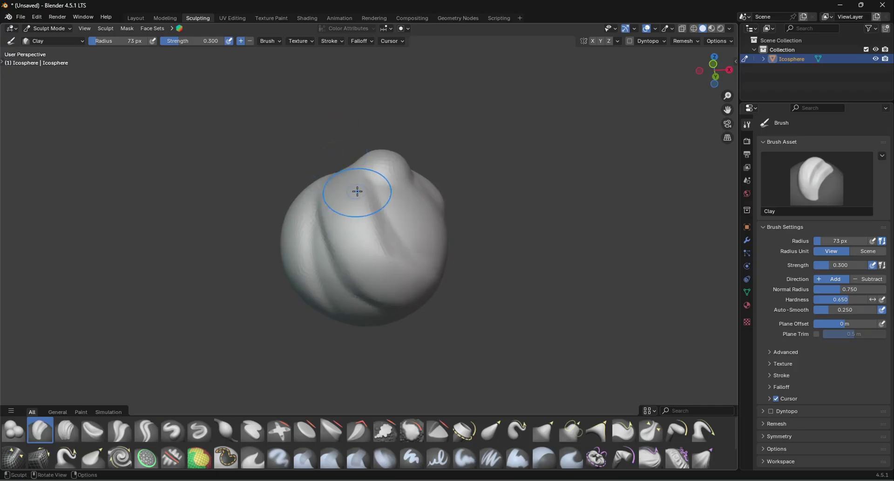
{"action": "middle_click_drag", "start_coordinate": [363, 189], "coordinate": [437, 226]}
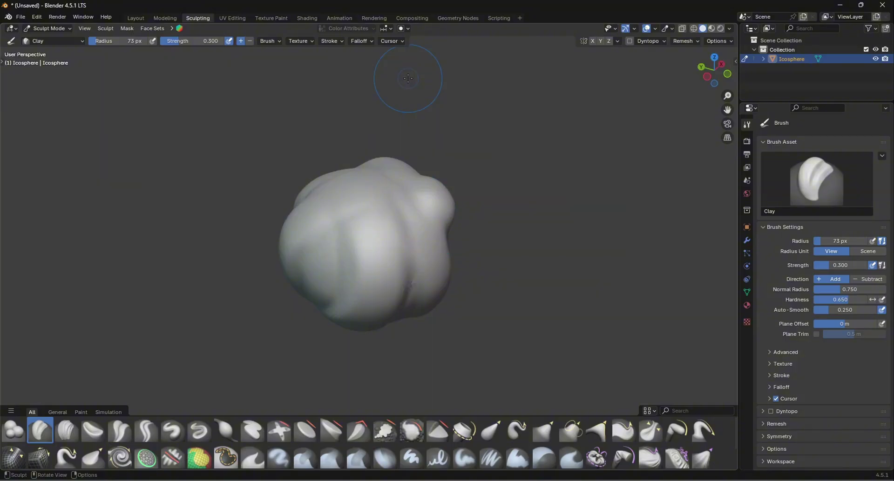
Choose the Draw brush and try a stroke over the clay ridges at strength 0.500.
{"action": "left_click", "coordinate": [178, 437]}
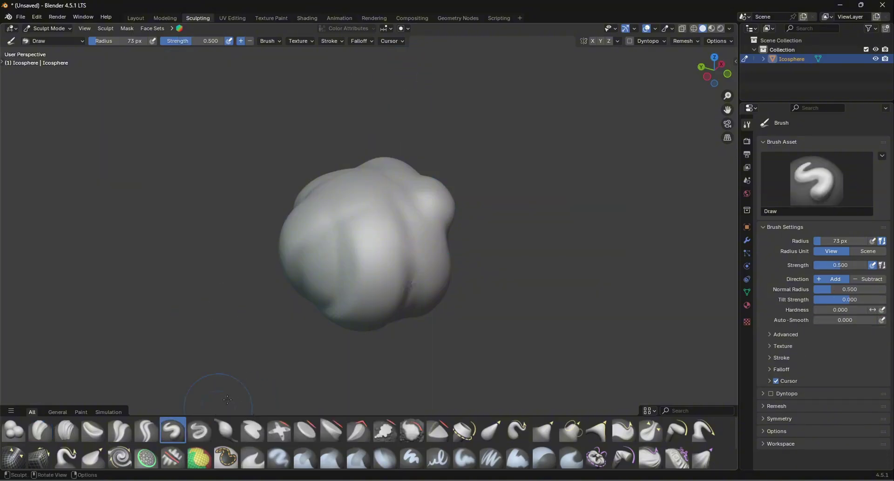
{"action": "mouse_move", "coordinate": [361, 215]}
{"action": "left_mouse_down"}
{"action": "mouse_move", "coordinate": [370, 253]}
{"action": "mouse_move", "coordinate": [368, 189]}
{"action": "mouse_move", "coordinate": [351, 202]}
{"action": "left_mouse_up"}
{"action": "middle_click_drag", "start_coordinate": [351, 202], "coordinate": [365, 181]}
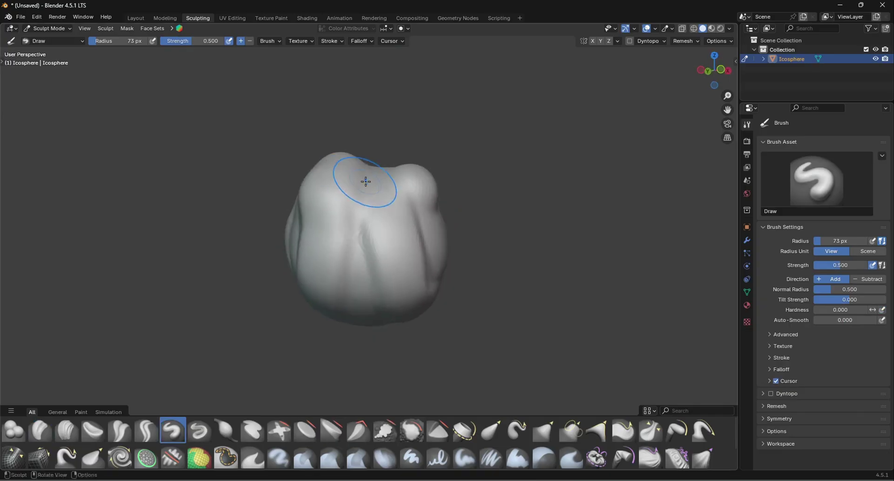
{"action": "scroll", "coordinate": [370, 250], "scroll_direction": "down", "scroll_amount": 4}
{"action": "middle_click_drag", "start_coordinate": [370, 250], "coordinate": [383, 237]}
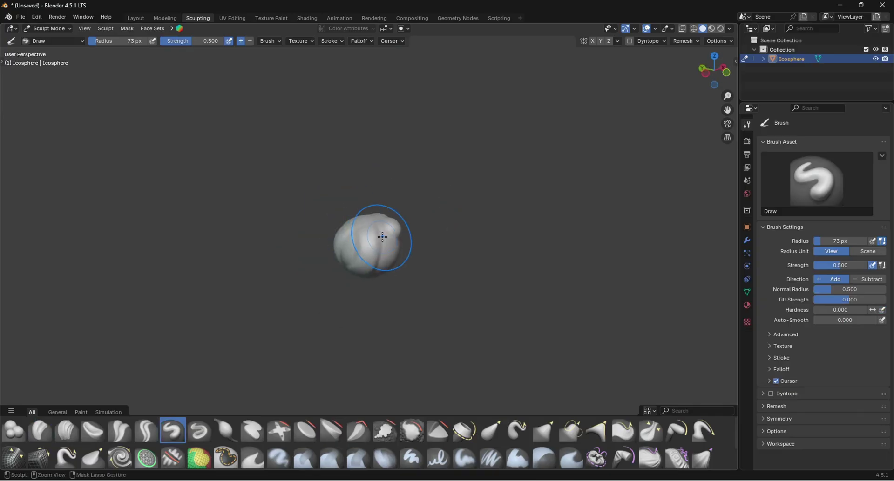
Undo the Draw and Clay strokes, keeping the Blob bump on the sphere.
{"action": "key", "text": "ctrl+z"}
{"action": "key", "text": "ctrl+z"}
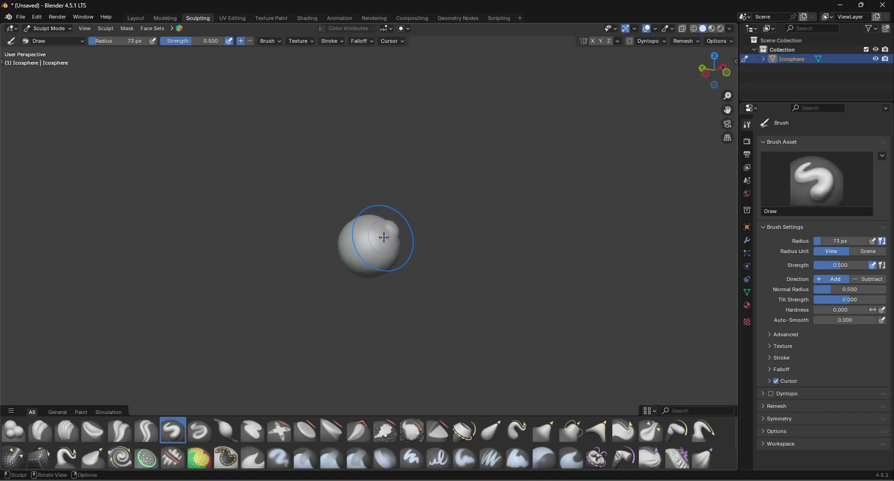
{"action": "middle_click_drag", "start_coordinate": [380, 230], "coordinate": [373, 229]}
Raise a vertical ridge down a clean side of the sphere with the Draw brush at strength 0.500.
{"action": "scroll", "coordinate": [373, 230], "scroll_direction": "up", "scroll_amount": 5}
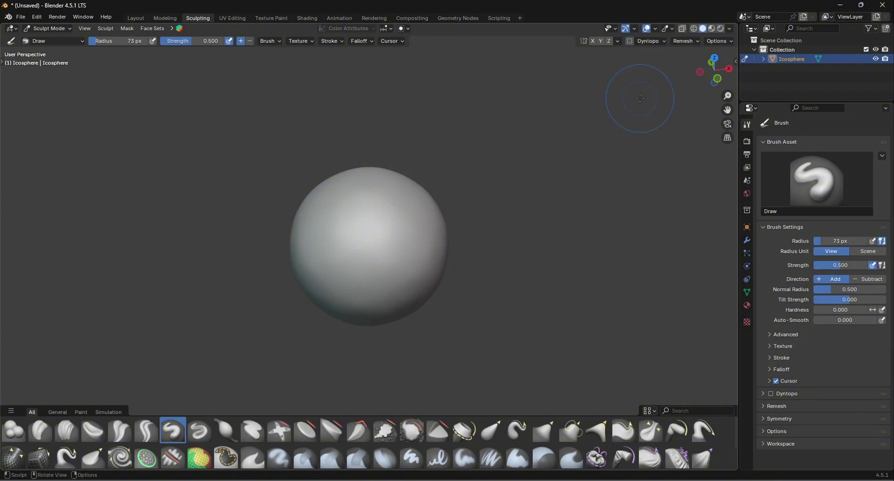
{"action": "scroll", "coordinate": [512, 84], "scroll_direction": "up", "scroll_amount": 1}
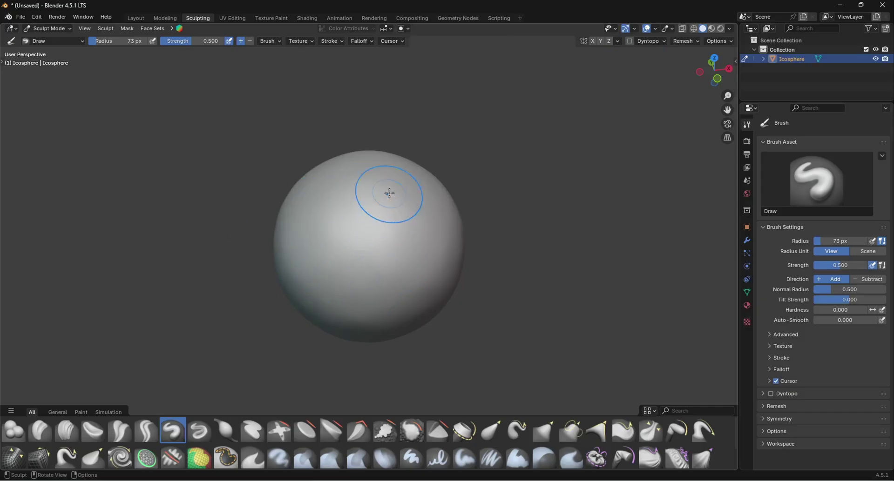
{"action": "mouse_move", "coordinate": [391, 193]}
{"action": "left_mouse_down"}
{"action": "mouse_move", "coordinate": [399, 301]}
{"action": "mouse_move", "coordinate": [387, 173]}
{"action": "mouse_move", "coordinate": [404, 284]}
{"action": "left_mouse_up"}
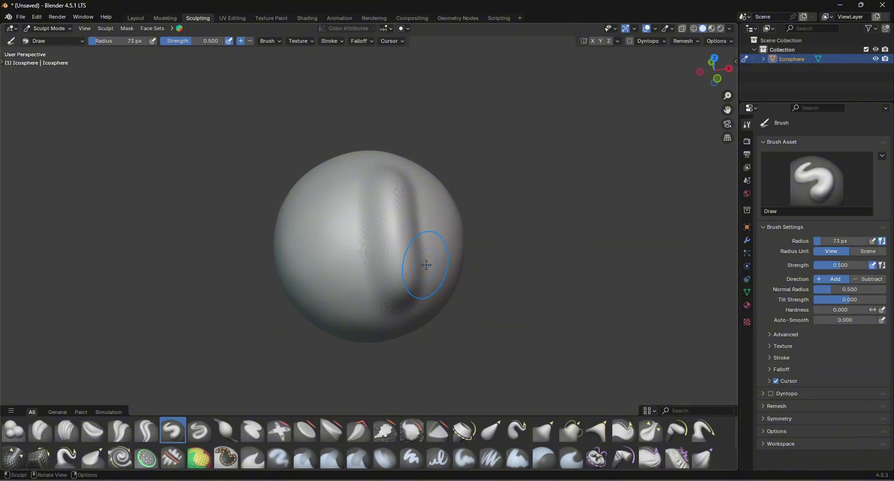
Examine the mesh topology of the sculpted sphere in Edit Mode and return to Sculpt Mode.
{"action": "key", "text": "Tab"}
{"action": "scroll", "coordinate": [504, 108], "scroll_direction": "up", "scroll_amount": 5}
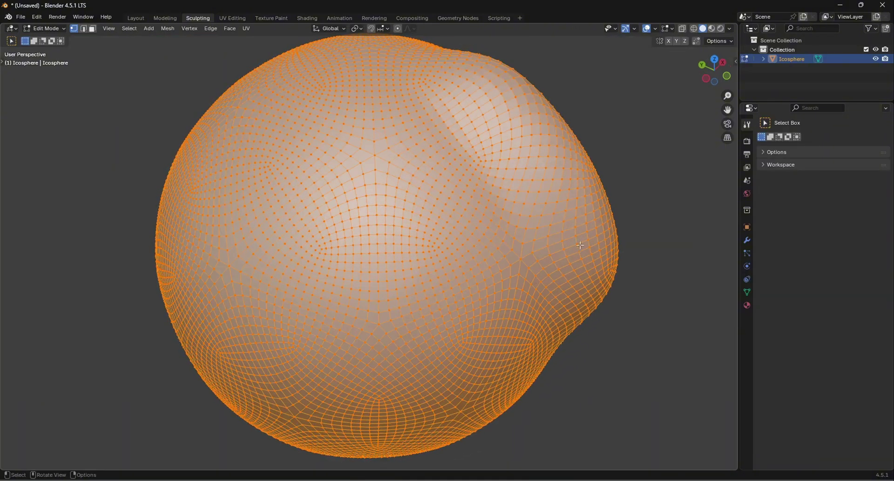
{"action": "key", "text": "Tab"}
{"action": "scroll", "coordinate": [507, 232], "scroll_direction": "down", "scroll_amount": 4}
{"action": "scroll", "coordinate": [415, 150], "scroll_direction": "up", "scroll_amount": 1}
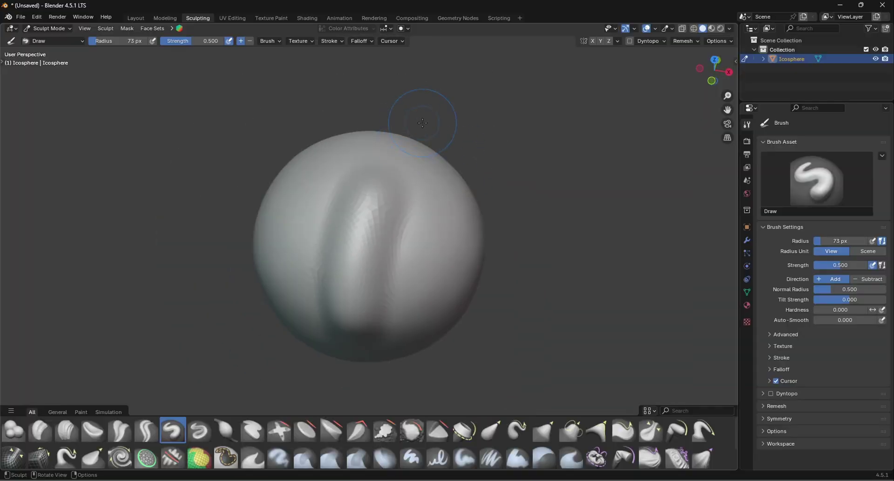
Enable Dyntopo and raise a second vertical ridge beside the first with the Draw brush.
{"action": "left_click", "coordinate": [630, 41]}
{"action": "left_click", "coordinate": [605, 61]}
{"action": "middle_click_drag", "start_coordinate": [326, 209], "coordinate": [359, 175]}
{"action": "mouse_move", "coordinate": [391, 161]}
{"action": "left_mouse_down"}
{"action": "mouse_move", "coordinate": [398, 158]}
{"action": "mouse_move", "coordinate": [406, 322]}
{"action": "mouse_move", "coordinate": [399, 159]}
{"action": "mouse_move", "coordinate": [406, 321]}
{"action": "left_mouse_up"}
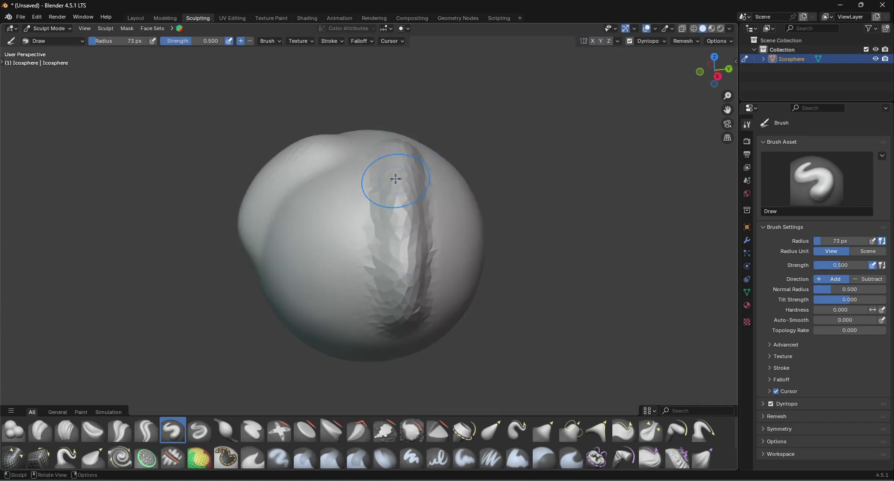
Examine in Edit Mode how Dyntopo rebuilt the mesh along the second ridge, and return to Sculpt Mode.
{"action": "scroll", "coordinate": [393, 175], "scroll_direction": "down", "scroll_amount": 5}
{"action": "key", "text": "Tab"}
{"action": "scroll", "coordinate": [445, 201], "scroll_direction": "up", "scroll_amount": 6}
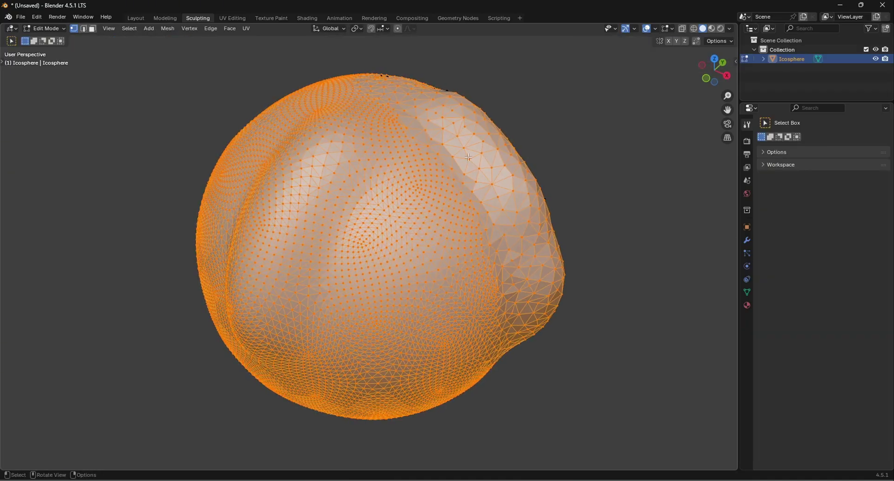
{"action": "middle_click_drag", "start_coordinate": [462, 132], "coordinate": [441, 145]}
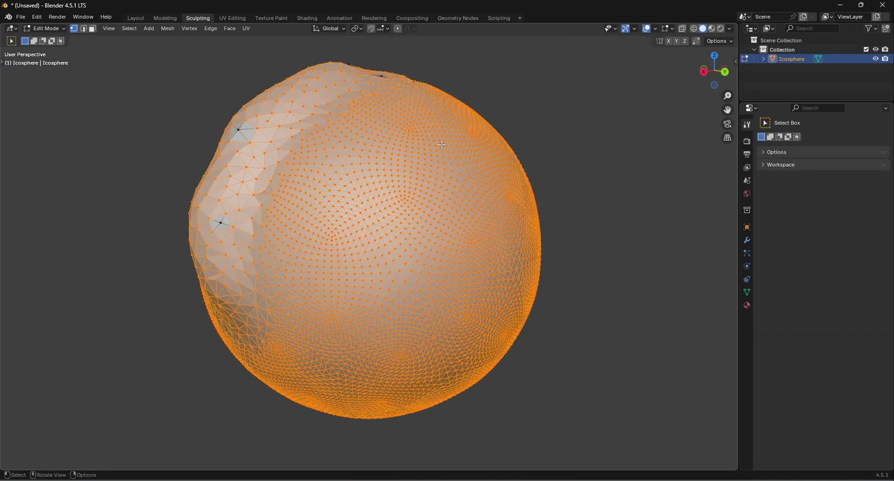
{"action": "key", "text": "Tab"}
{"action": "scroll", "coordinate": [329, 199], "scroll_direction": "down", "scroll_amount": 5}
Add Draw brush strokes with Dyntopo off along the edge of the faceted ridge.
{"action": "mouse_move", "coordinate": [329, 200]}
{"action": "middle_mouse_down"}
{"action": "mouse_move", "coordinate": [399, 236]}
{"action": "mouse_move", "coordinate": [432, 234]}
{"action": "mouse_move", "coordinate": [419, 199]}
{"action": "middle_mouse_up"}
{"action": "scroll", "coordinate": [433, 233], "scroll_direction": "up", "scroll_amount": 2}
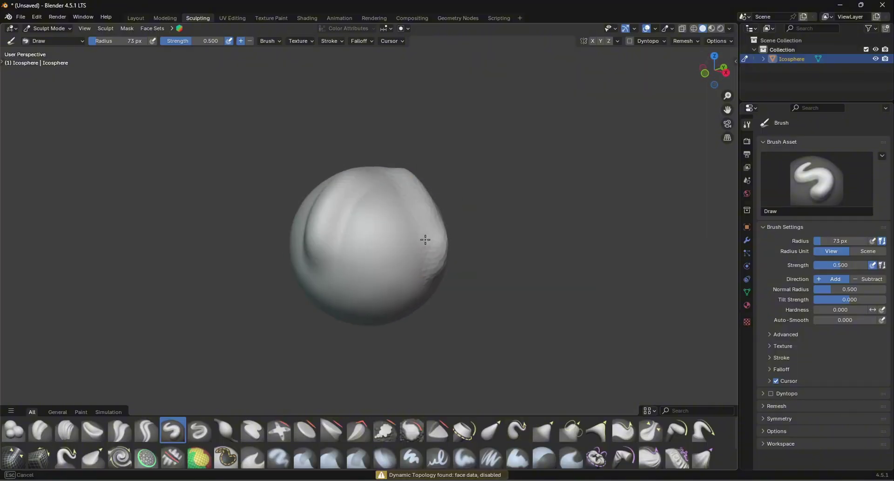
{"action": "mouse_move", "coordinate": [435, 261]}
{"action": "middle_mouse_down"}
{"action": "mouse_move", "coordinate": [364, 200]}
{"action": "mouse_move", "coordinate": [325, 265]}
{"action": "mouse_move", "coordinate": [405, 212]}
{"action": "mouse_move", "coordinate": [351, 197]}
{"action": "middle_mouse_up"}
{"action": "left_click_drag", "start_coordinate": [319, 226], "coordinate": [308, 278]}
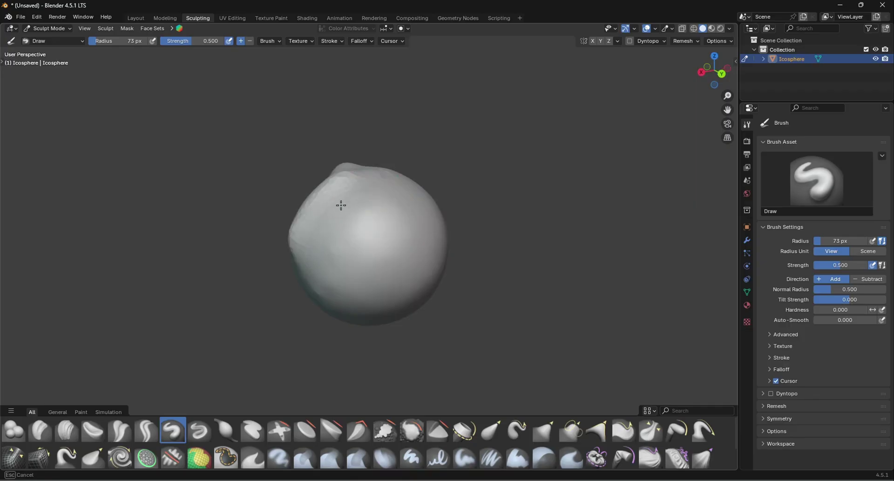
{"action": "mouse_move", "coordinate": [340, 205]}
{"action": "middle_mouse_down"}
{"action": "mouse_move", "coordinate": [383, 180]}
{"action": "mouse_move", "coordinate": [385, 195]}
{"action": "mouse_move", "coordinate": [493, 221]}
{"action": "mouse_move", "coordinate": [381, 227]}
{"action": "mouse_move", "coordinate": [441, 190]}
{"action": "mouse_move", "coordinate": [382, 214]}
{"action": "middle_mouse_up"}
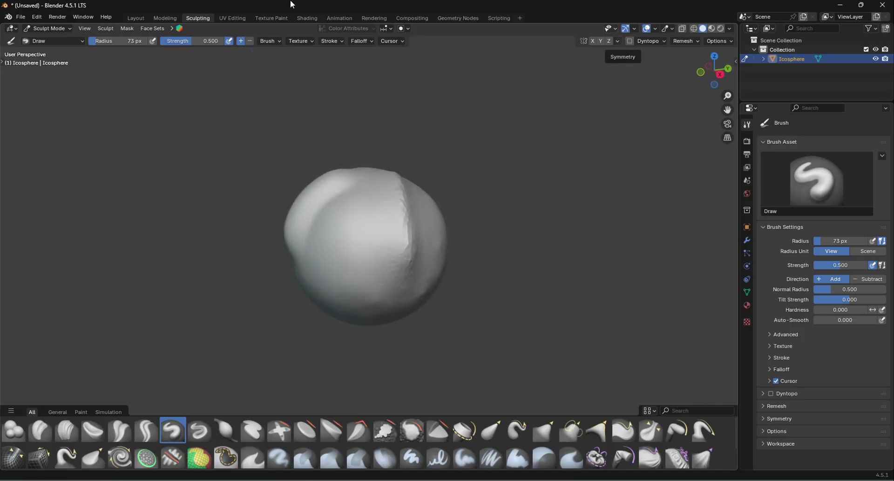
Build up the faceted ridge further and add another Draw stroke across a smooth area of the sphere.
{"action": "mouse_move", "coordinate": [409, 191]}
{"action": "left_mouse_down"}
{"action": "mouse_move", "coordinate": [407, 274]}
{"action": "mouse_move", "coordinate": [404, 256]}
{"action": "left_mouse_up"}
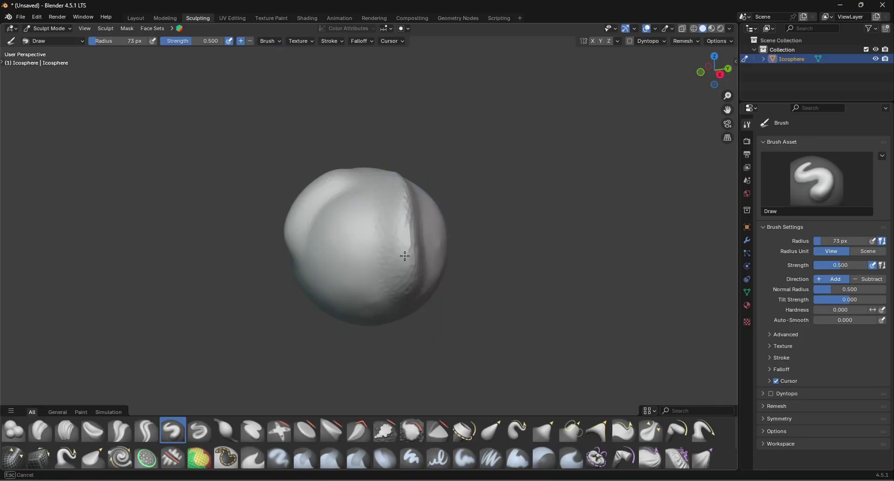
{"action": "mouse_move", "coordinate": [396, 182]}
{"action": "left_mouse_down"}
{"action": "mouse_move", "coordinate": [331, 195]}
{"action": "mouse_move", "coordinate": [310, 238]}
{"action": "left_mouse_up"}
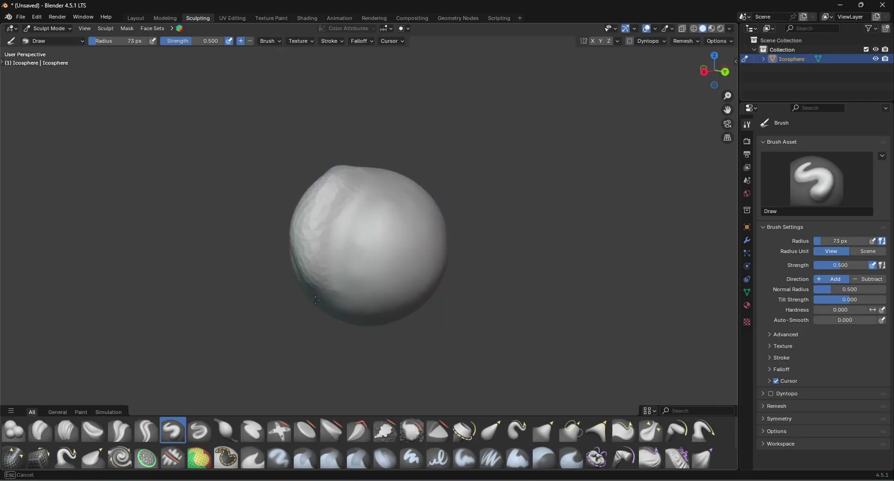
{"action": "mouse_move", "coordinate": [309, 237]}
{"action": "middle_mouse_down"}
{"action": "mouse_move", "coordinate": [344, 200]}
{"action": "mouse_move", "coordinate": [363, 260]}
{"action": "mouse_move", "coordinate": [395, 288]}
{"action": "mouse_move", "coordinate": [359, 170]}
{"action": "middle_mouse_up"}
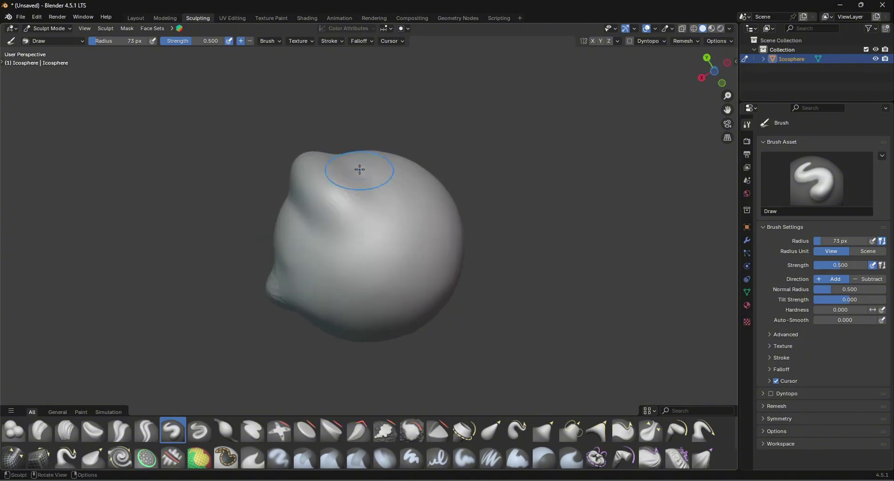
{"action": "mouse_move", "coordinate": [359, 169]}
{"action": "left_mouse_down"}
{"action": "mouse_move", "coordinate": [395, 248]}
{"action": "mouse_move", "coordinate": [376, 310]}
{"action": "mouse_move", "coordinate": [401, 199]}
{"action": "left_mouse_up"}
{"action": "mouse_move", "coordinate": [400, 199]}
{"action": "middle_mouse_down"}
{"action": "mouse_move", "coordinate": [363, 247]}
{"action": "mouse_move", "coordinate": [394, 155]}
{"action": "mouse_move", "coordinate": [409, 209]}
{"action": "mouse_move", "coordinate": [382, 181]}
{"action": "mouse_move", "coordinate": [424, 158]}
{"action": "mouse_move", "coordinate": [433, 165]}
{"action": "middle_mouse_up"}
Compare the coarse and dense mesh areas from below in Edit Mode, and return to Sculpt Mode.
{"action": "key", "text": "Tab"}
{"action": "scroll", "coordinate": [297, 247], "scroll_direction": "up", "scroll_amount": 5}
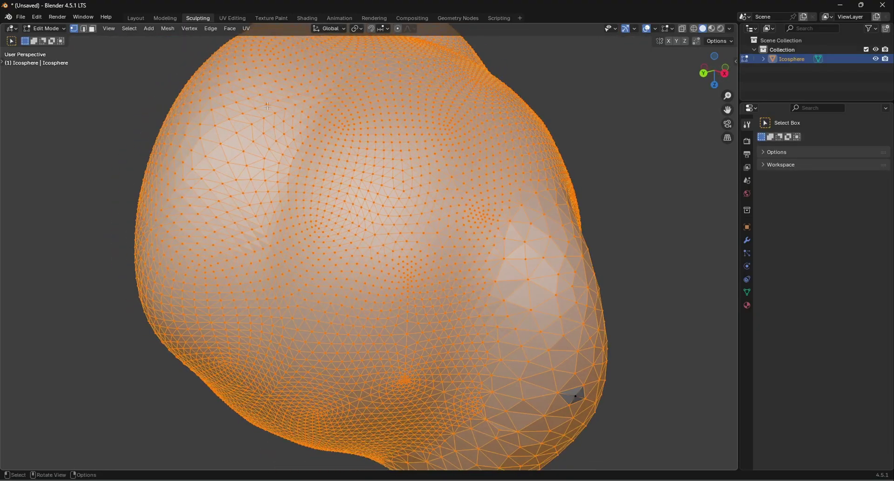
{"action": "mouse_move", "coordinate": [297, 247]}
{"action": "middle_mouse_down"}
{"action": "mouse_move", "coordinate": [487, 132]}
{"action": "mouse_move", "coordinate": [326, 140]}
{"action": "mouse_move", "coordinate": [252, 120]}
{"action": "mouse_move", "coordinate": [363, 197]}
{"action": "middle_mouse_up"}
{"action": "scroll", "coordinate": [488, 133], "scroll_direction": "down", "scroll_amount": 8}
{"action": "key", "text": "Tab"}
{"action": "scroll", "coordinate": [360, 191], "scroll_direction": "down", "scroll_amount": 3}
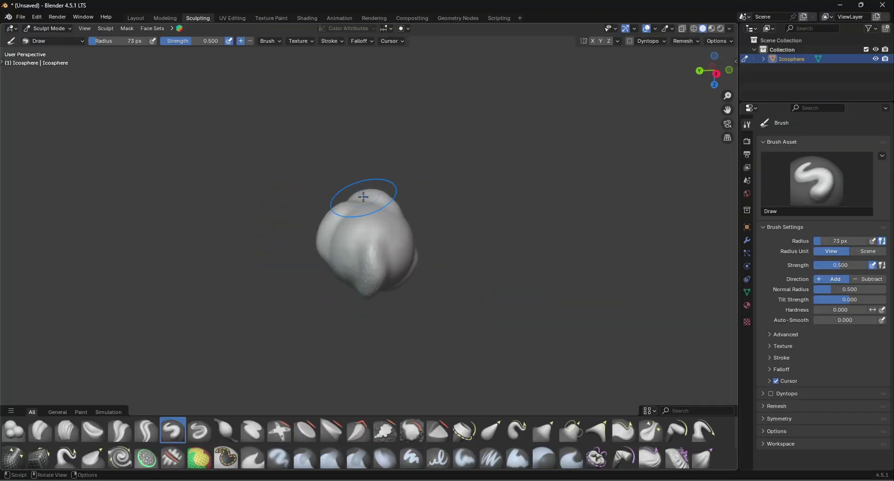
Limit the brush shelf to the General brushes.
{"action": "left_click", "coordinate": [62, 412]}
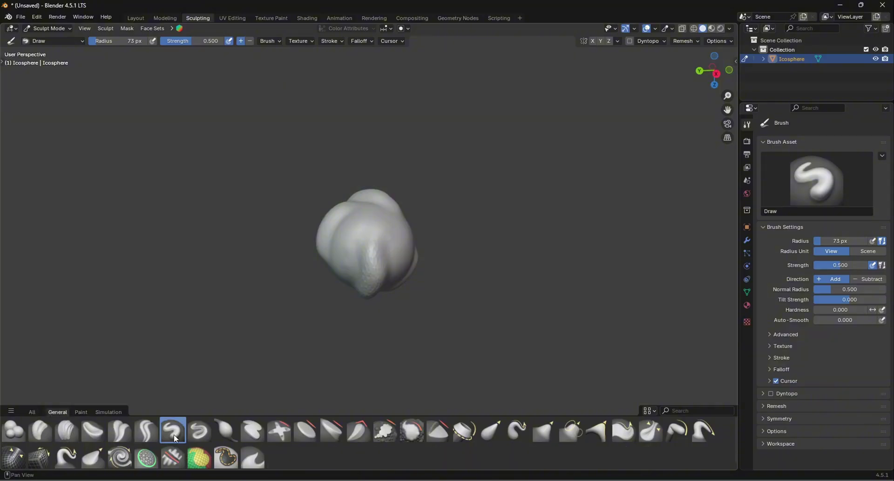
{"action": "left_click_drag", "start_coordinate": [189, 405], "coordinate": [186, 353]}
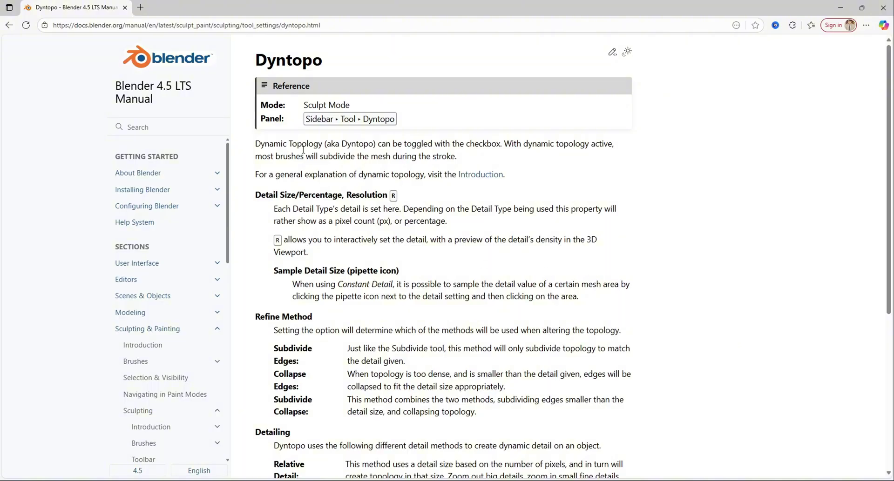
Switch to the browser's Blender manual page on Dyntopo and highlight the introduction and the Detail Size description while reading.
{"action": "left_click_drag", "start_coordinate": [260, 144], "coordinate": [615, 147]}
{"action": "left_click", "coordinate": [500, 149]}
{"action": "left_click", "coordinate": [599, 172]}
{"action": "left_click_drag", "start_coordinate": [273, 210], "coordinate": [440, 219]}
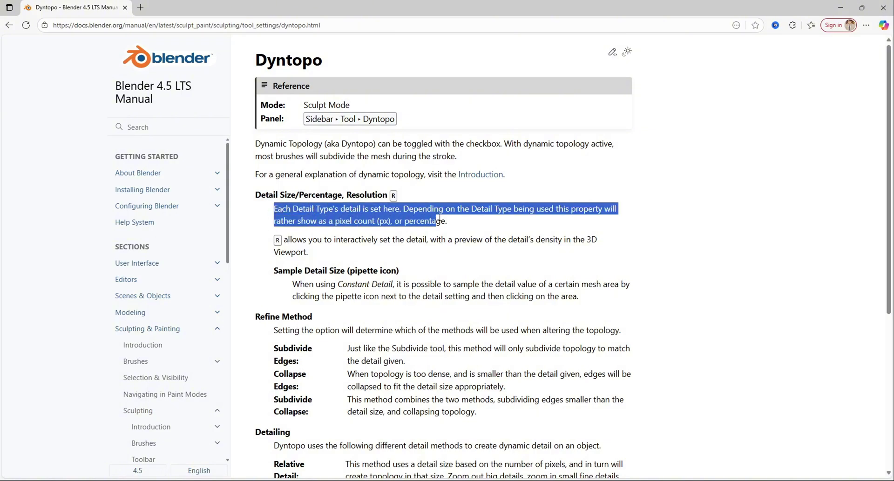